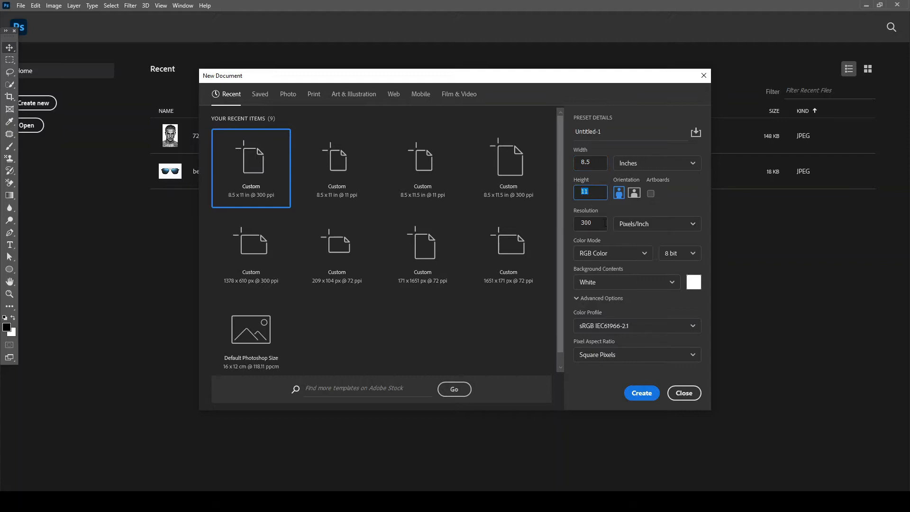
- Create an 8.5 × 11 inch RGB document at 300 pixels/inch and unlock its white background layer
{"action": "left_click", "coordinate": [642, 393]}
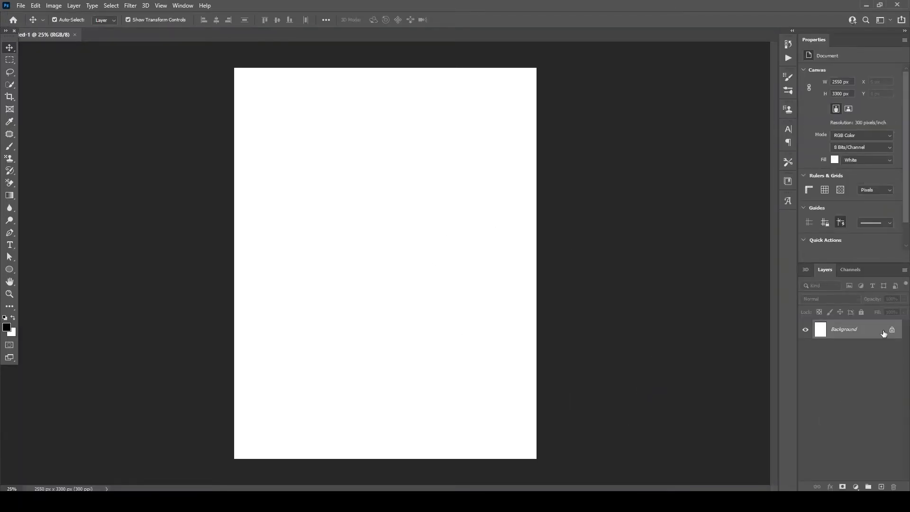
{"action": "left_click", "coordinate": [892, 330]}
- Add a gradient fill layer using the Foreground to Background preset from the Basics group
{"action": "left_click", "coordinate": [855, 487]}
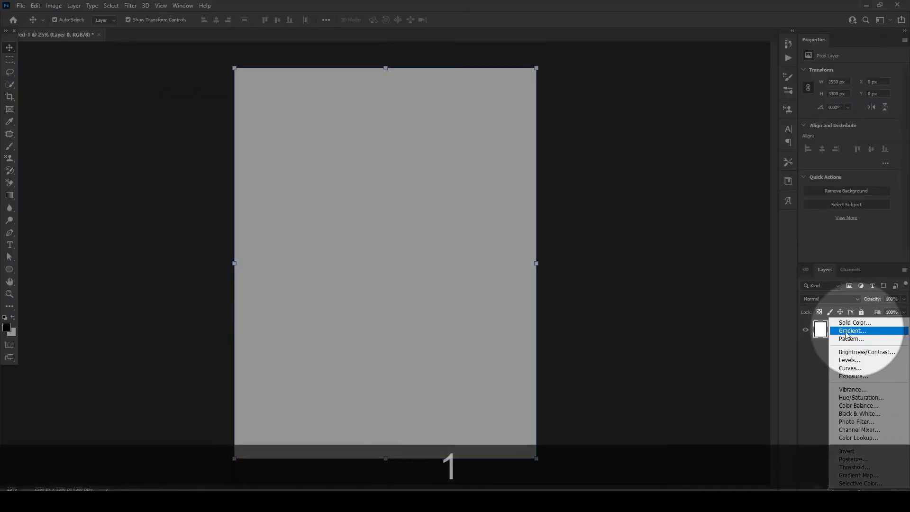
{"action": "left_click", "coordinate": [854, 332]}
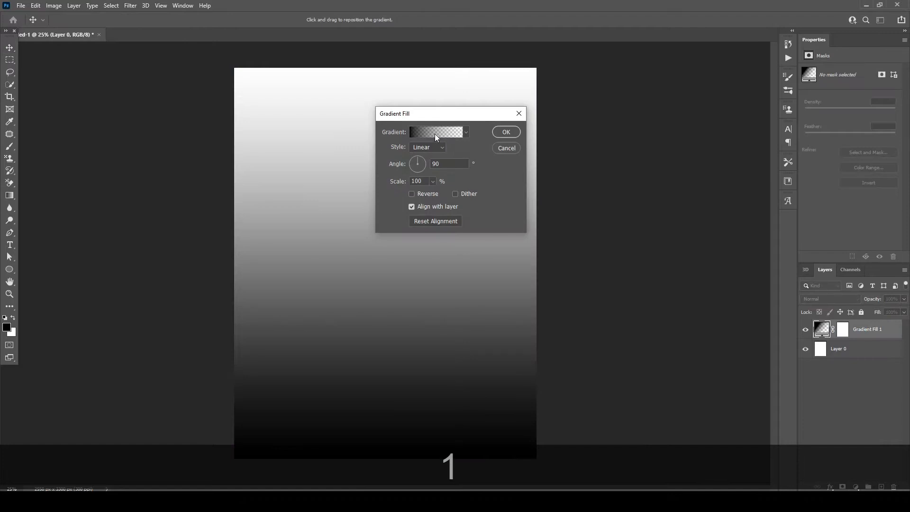
{"action": "left_click", "coordinate": [436, 136]}
{"action": "left_click", "coordinate": [358, 103]}
{"action": "left_click", "coordinate": [371, 121]}
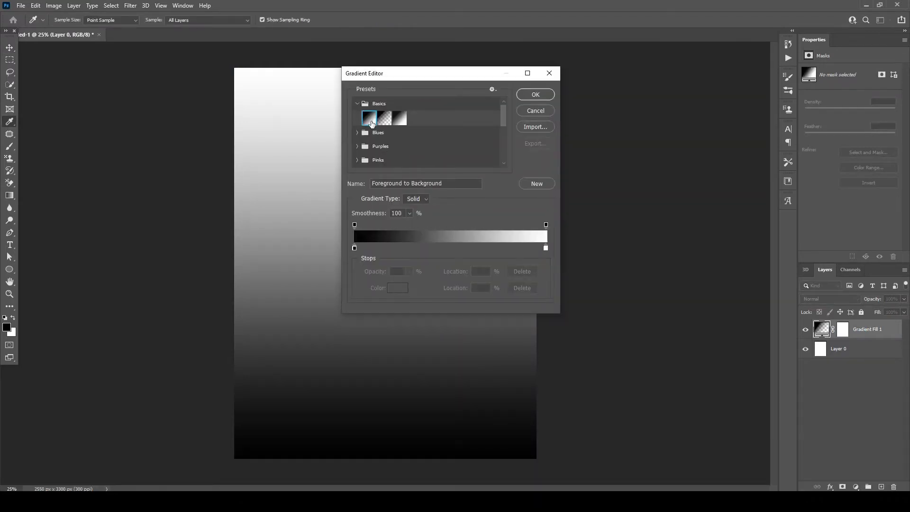
{"action": "left_click", "coordinate": [535, 95]}
- Make the gradient fill radial and reversed, unaligned with the layer, and enlarge its scale for a soft light-grey vignette
{"action": "left_click", "coordinate": [426, 148]}
{"action": "left_click", "coordinate": [420, 157]}
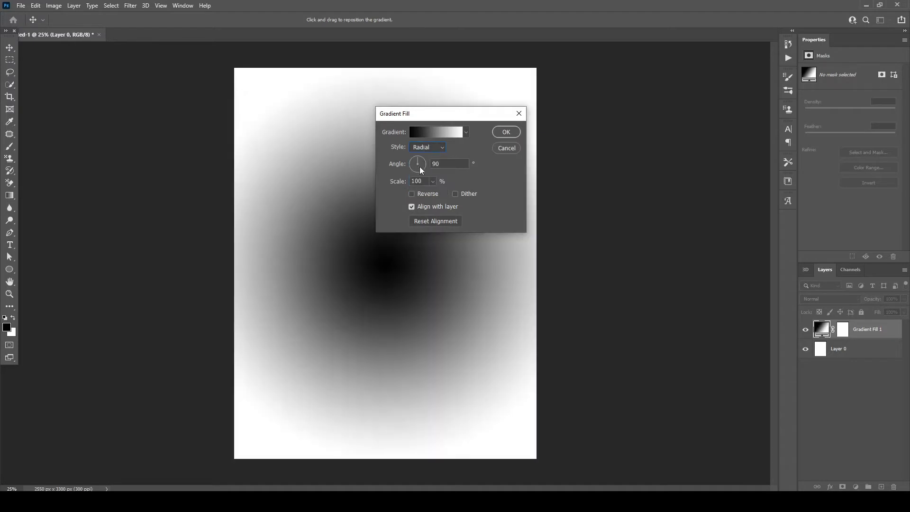
{"action": "left_click", "coordinate": [424, 194]}
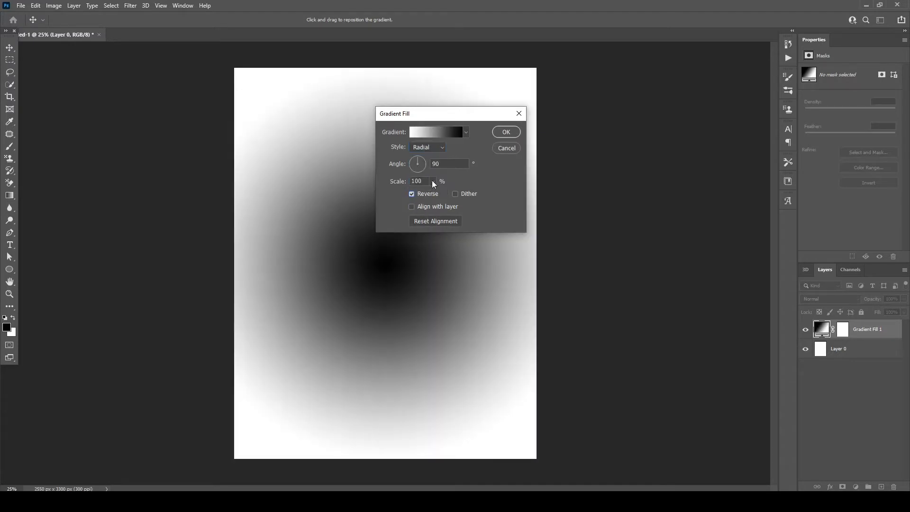
{"action": "left_click", "coordinate": [433, 182]}
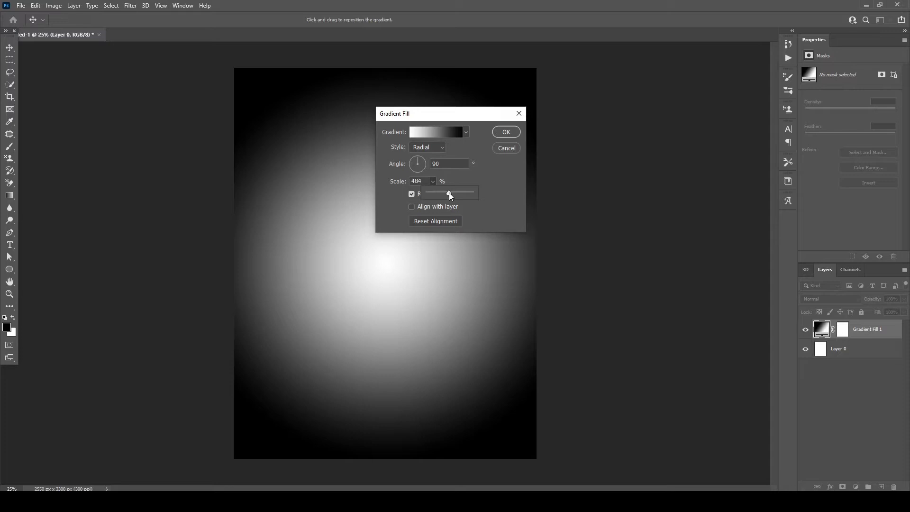
{"action": "left_click_drag", "start_coordinate": [446, 192], "coordinate": [446, 193]}
{"action": "left_click", "coordinate": [502, 133]}
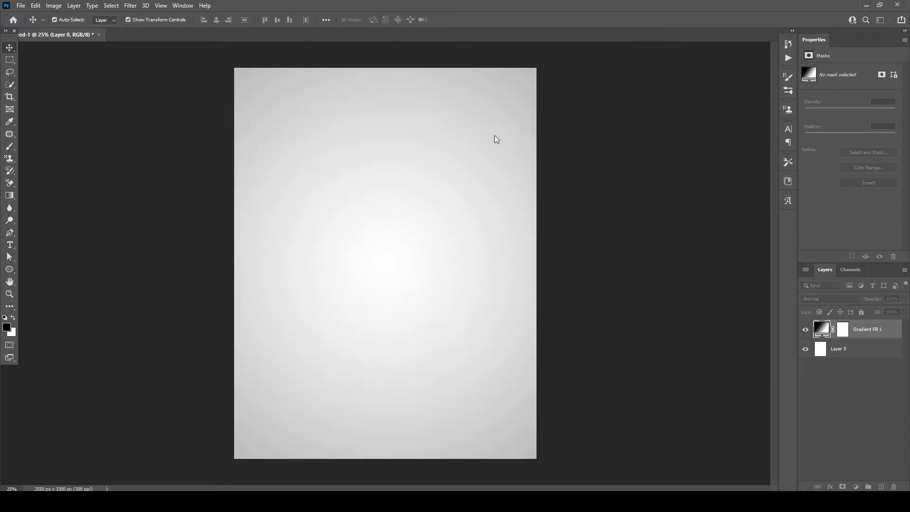
- Open the black-and-white portrait and the sunglasses image as separate documents
{"action": "left_click", "coordinate": [22, 7]}
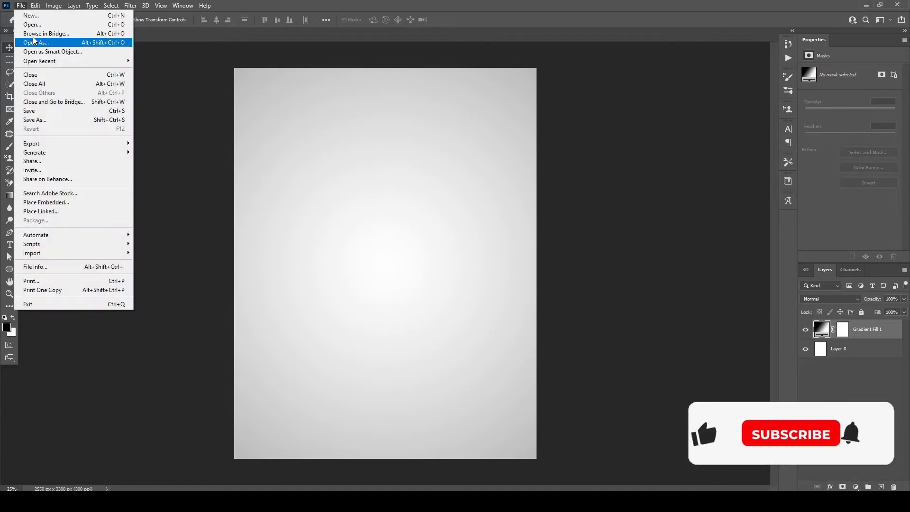
{"action": "left_click", "coordinate": [32, 24]}
{"action": "left_click_drag", "start_coordinate": [106, 157], "coordinate": [199, 97]}
{"action": "left_click", "coordinate": [384, 241]}
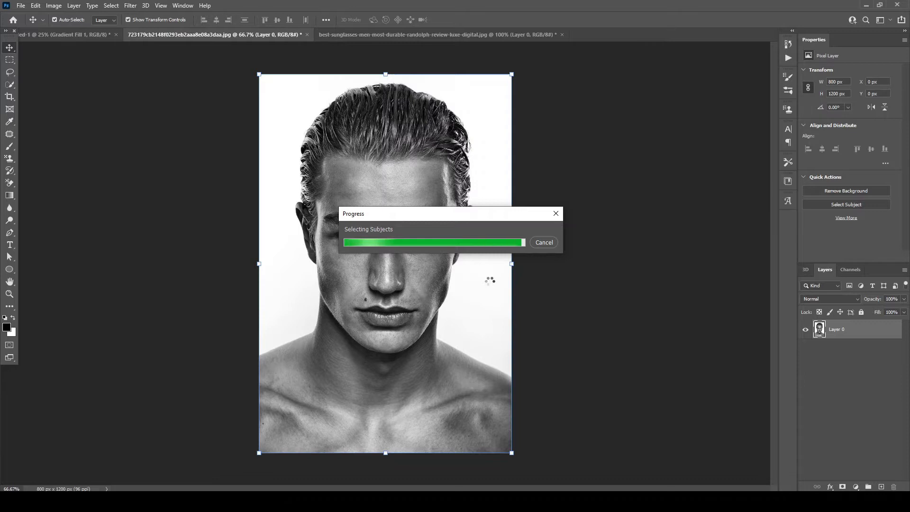
- Apply the portrait's layer mask and bring the cut-out man into the gradient document
{"action": "right_click", "coordinate": [838, 332]}
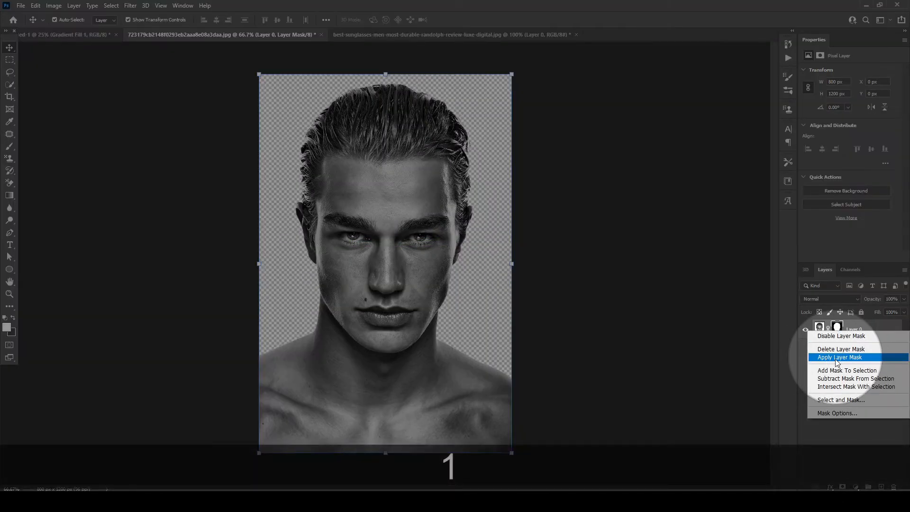
{"action": "left_click", "coordinate": [838, 359]}
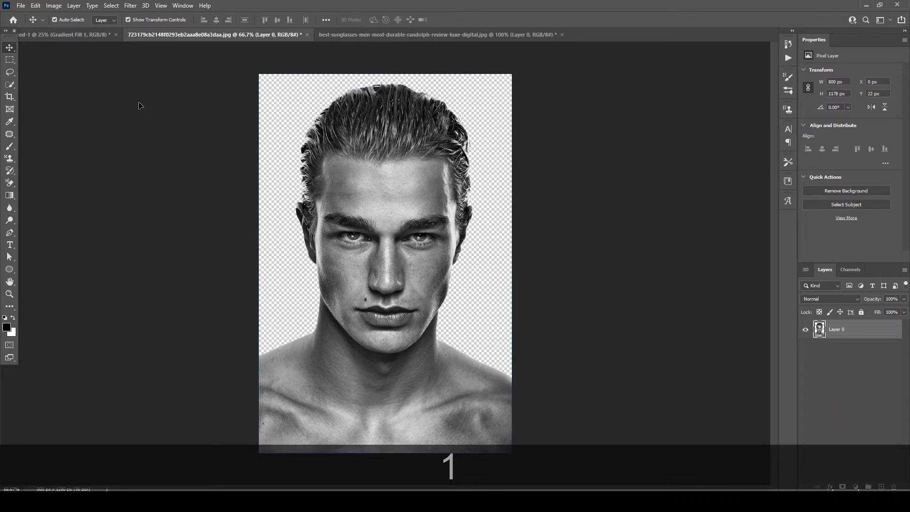
{"action": "left_click", "coordinate": [79, 39]}
{"action": "left_click_drag", "start_coordinate": [78, 39], "coordinate": [392, 222]}
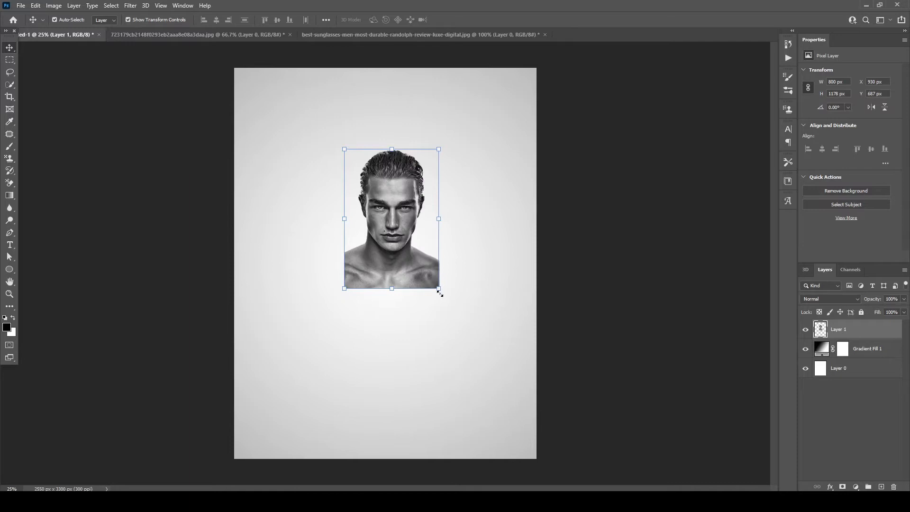
- Scale the portrait layer to about 233% and centre it on the canvas
{"action": "left_click_drag", "start_coordinate": [547, 419], "coordinate": [581, 466]}
{"action": "left_click_drag", "start_coordinate": [468, 332], "coordinate": [394, 303]}
{"action": "left_click_drag", "start_coordinate": [491, 120], "coordinate": [495, 114]}
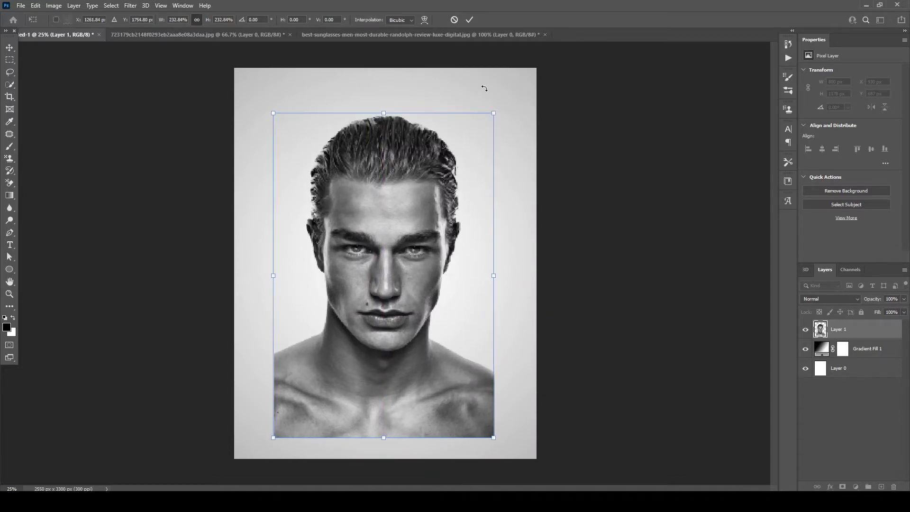
{"action": "left_click", "coordinate": [470, 20]}
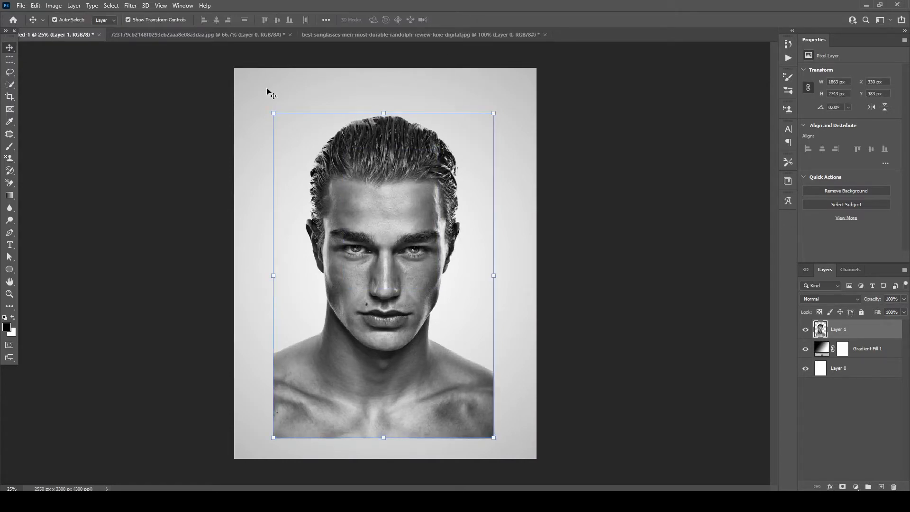
{"action": "left_click_drag", "start_coordinate": [381, 213], "coordinate": [383, 209]}
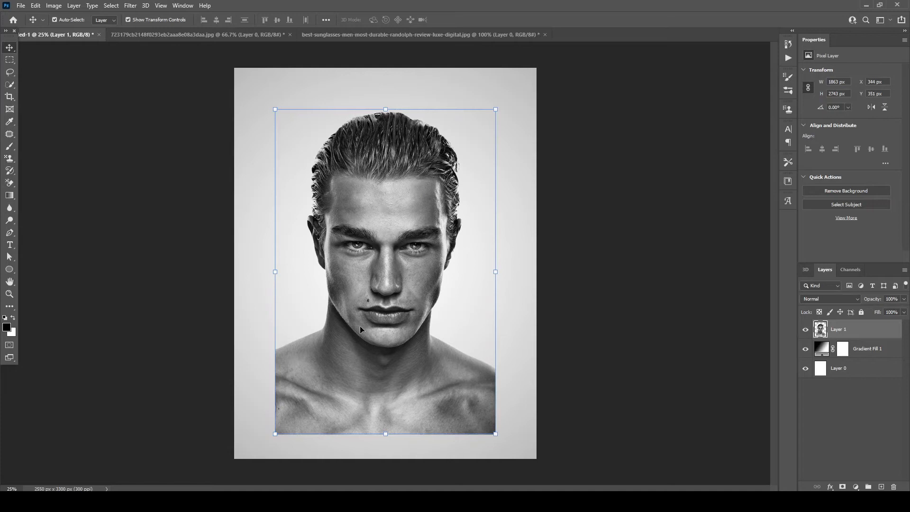
- Trace the man's jawline with a curved Pen path from one side of the face, under the chin, to the other
{"action": "key", "text": "z"}
{"action": "left_click_drag", "start_coordinate": [372, 336], "coordinate": [383, 346]}
{"action": "scroll", "coordinate": [382, 345], "scroll_direction": "up", "scroll_amount": 5}
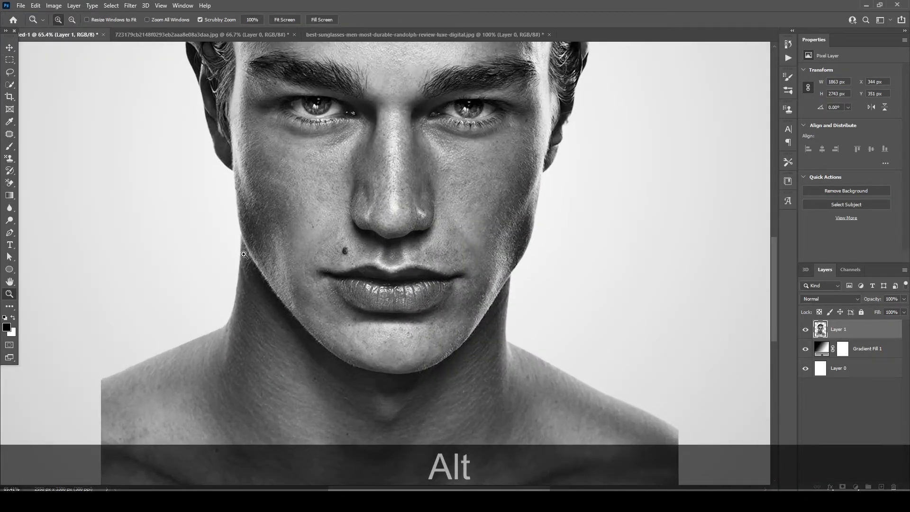
{"action": "left_click", "coordinate": [13, 233]}
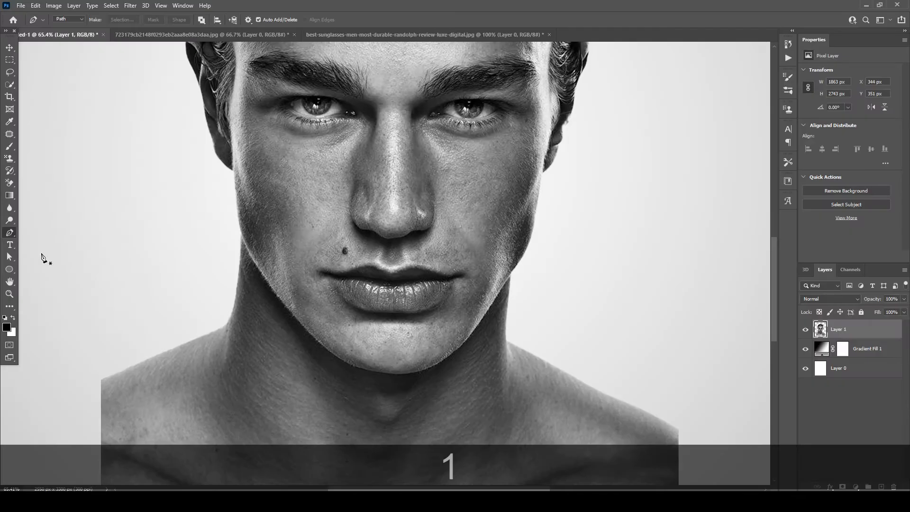
{"action": "left_click", "coordinate": [228, 215]}
{"action": "left_click", "coordinate": [243, 233]}
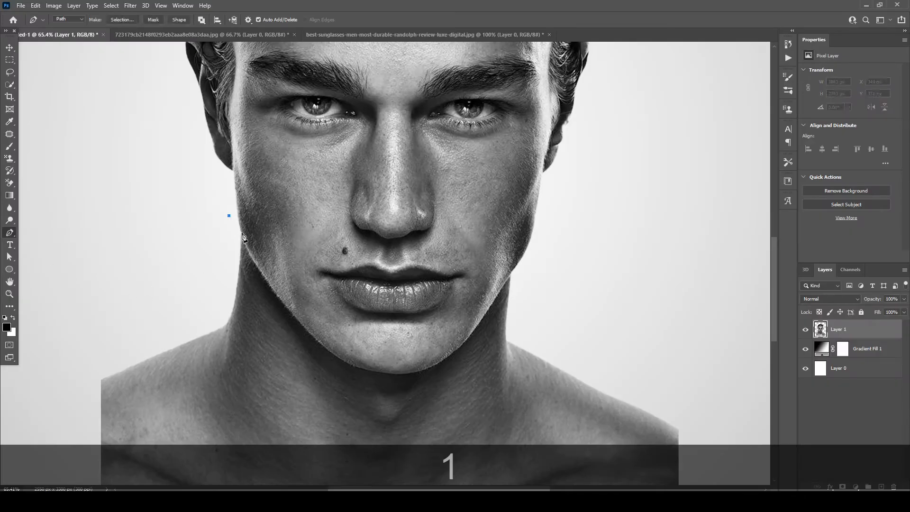
{"action": "left_click_drag", "start_coordinate": [324, 340], "coordinate": [406, 375]}
{"action": "left_click_drag", "start_coordinate": [468, 338], "coordinate": [488, 312]}
{"action": "left_click_drag", "start_coordinate": [522, 258], "coordinate": [536, 246]}
- Continue the jawline path loosely around the ears and hair and close it into a loop enclosing the head
{"action": "scroll", "coordinate": [536, 247], "scroll_direction": "down", "scroll_amount": 3}
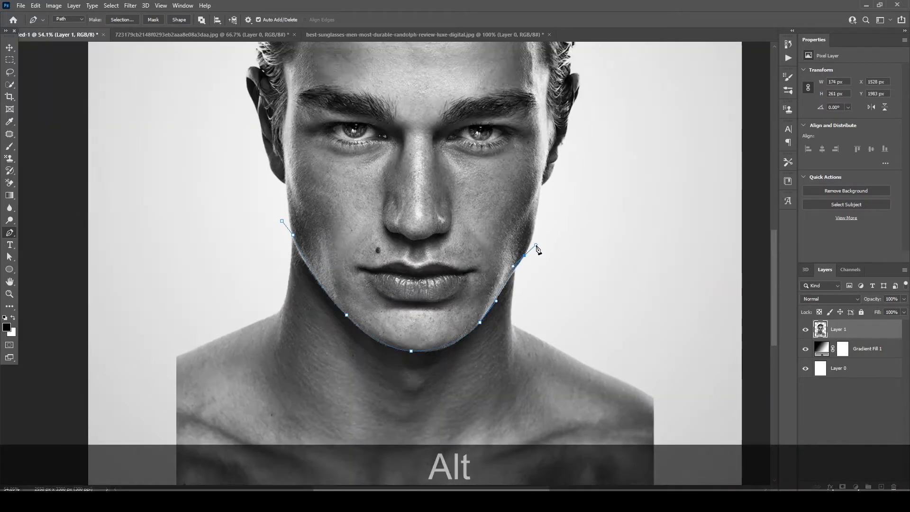
{"action": "scroll", "coordinate": [536, 247], "scroll_direction": "down", "scroll_amount": 2}
{"action": "left_click_drag", "start_coordinate": [490, 145], "coordinate": [480, 120]}
{"action": "left_click_drag", "start_coordinate": [359, 90], "coordinate": [343, 96]}
{"action": "left_click_drag", "start_coordinate": [280, 222], "coordinate": [290, 255]}
{"action": "left_click", "coordinate": [323, 287]}
- Convert the closed path around the head into a selection
{"action": "right_click", "coordinate": [361, 257]}
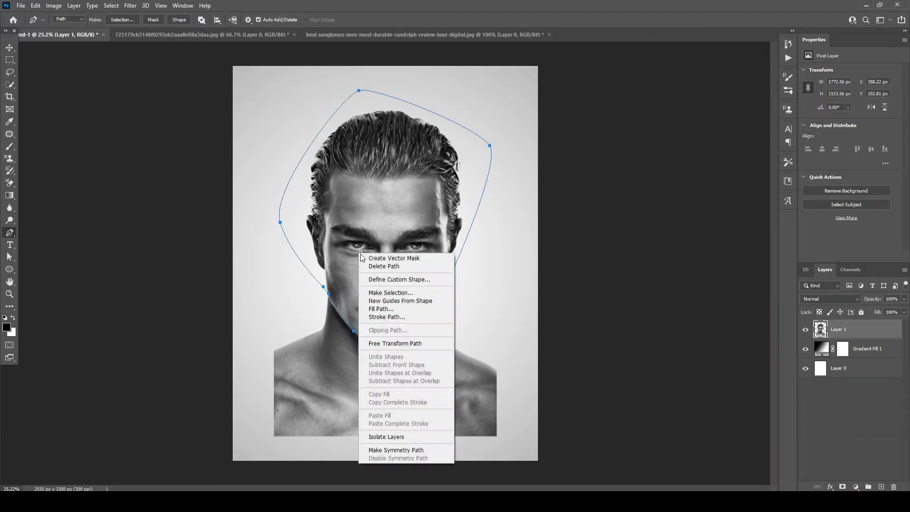
{"action": "left_click", "coordinate": [399, 293]}
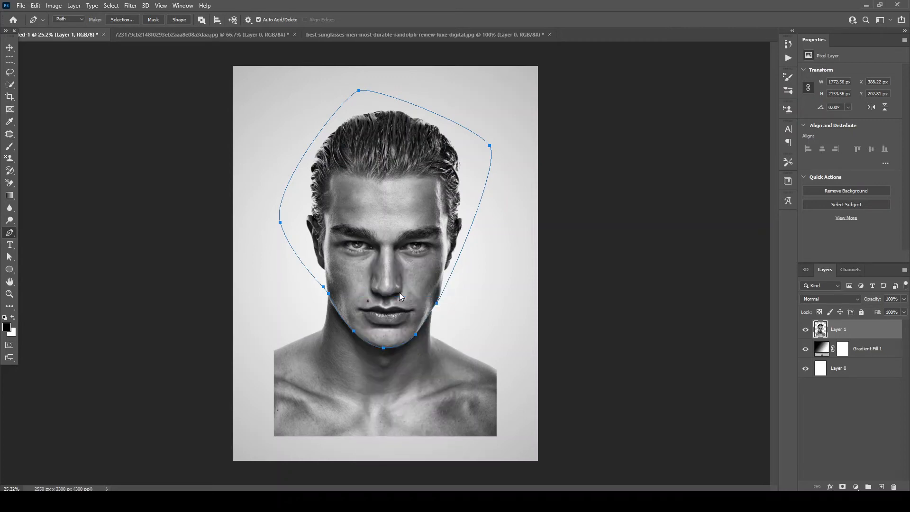
{"action": "left_click", "coordinate": [504, 135]}
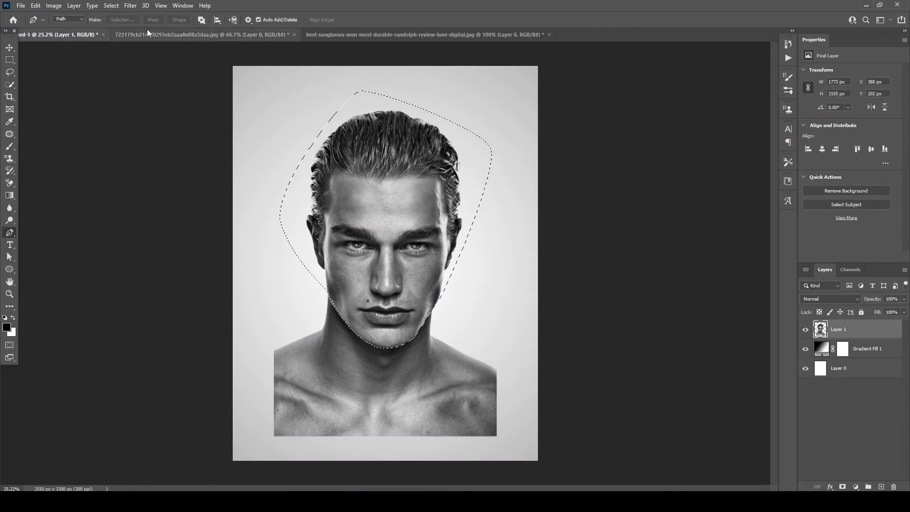
- Invert the selection, clear the neck and shoulders from the portrait layer, and deselect
{"action": "left_click", "coordinate": [130, 6]}
{"action": "mouse_move", "coordinate": [111, 5]}
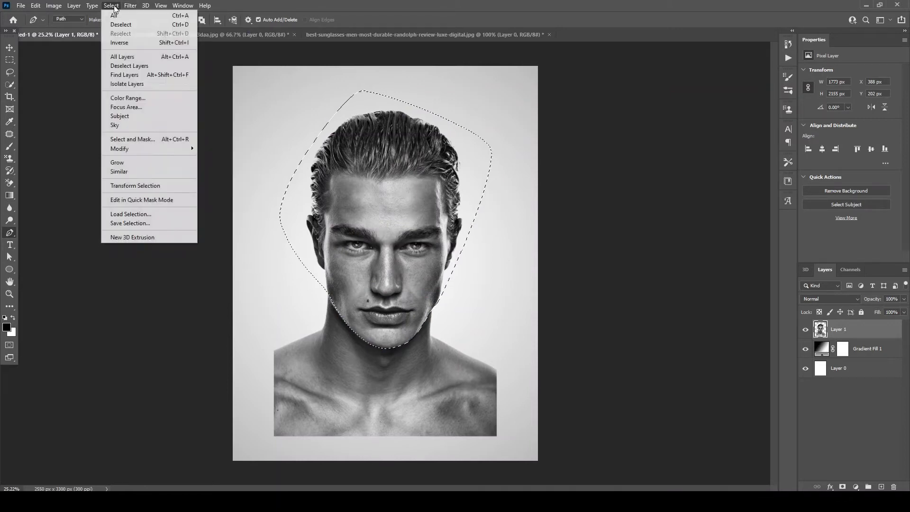
{"action": "left_click", "coordinate": [159, 43]}
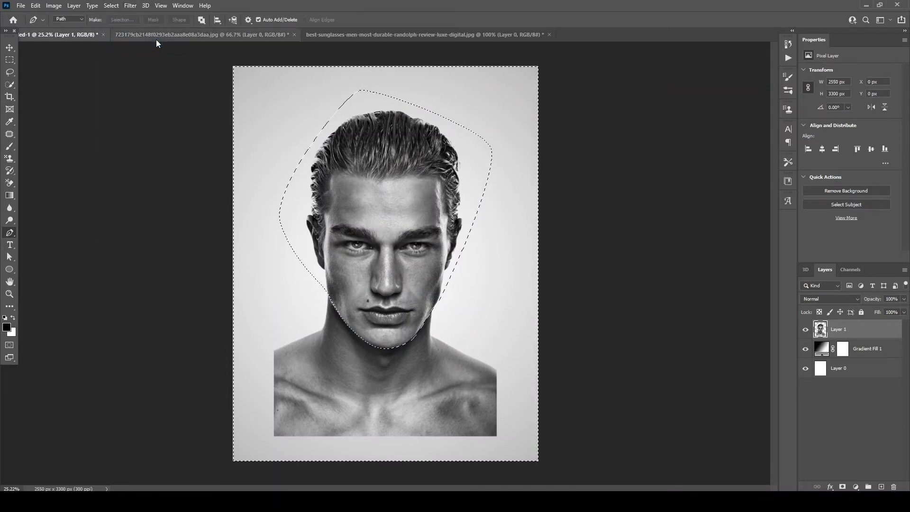
{"action": "left_click", "coordinate": [36, 5]}
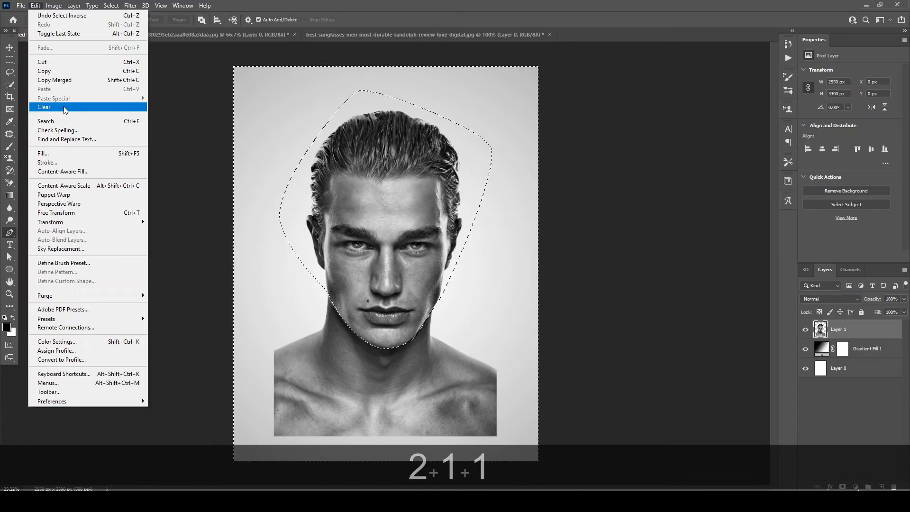
{"action": "left_click", "coordinate": [61, 111]}
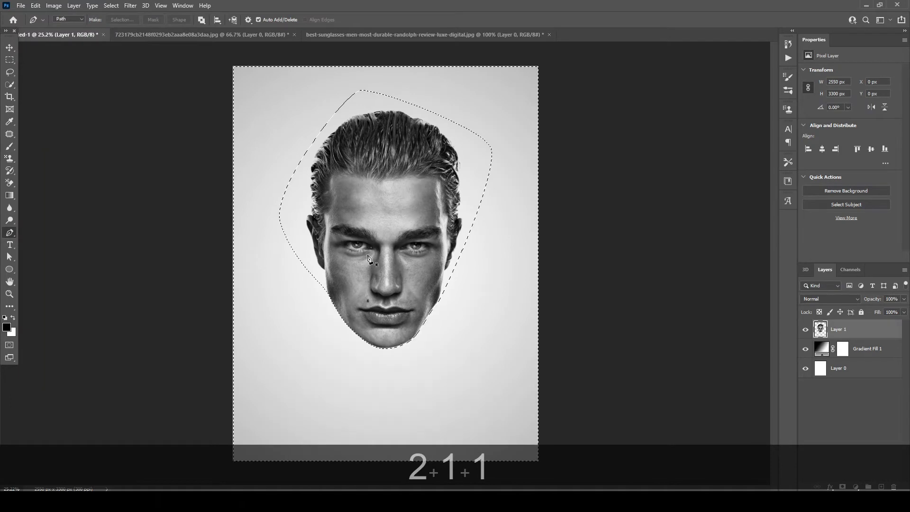
{"action": "left_click", "coordinate": [111, 5]}
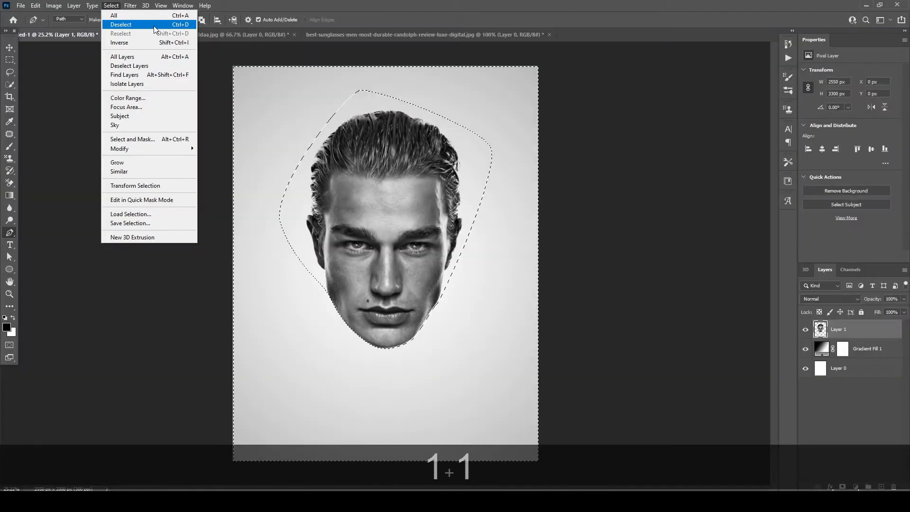
{"action": "left_click", "coordinate": [160, 27]}
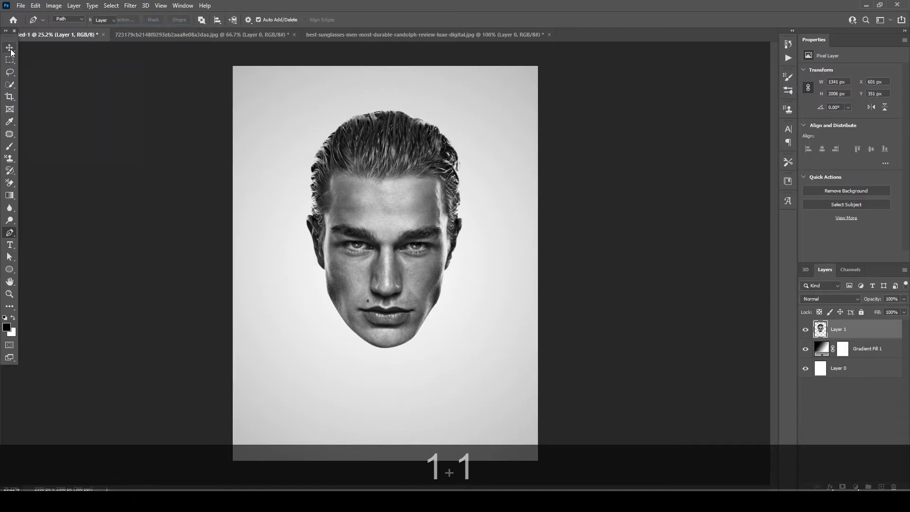
- Draw a gently curved Pen path across the man's forehead from outside one temple towards the other
{"action": "left_click", "coordinate": [10, 48]}
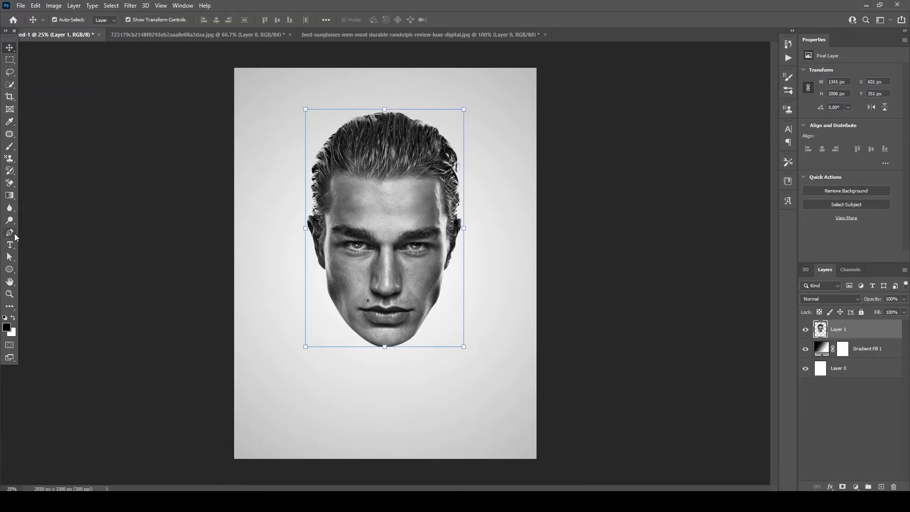
{"action": "left_click", "coordinate": [9, 294]}
{"action": "key", "text": "alt"}
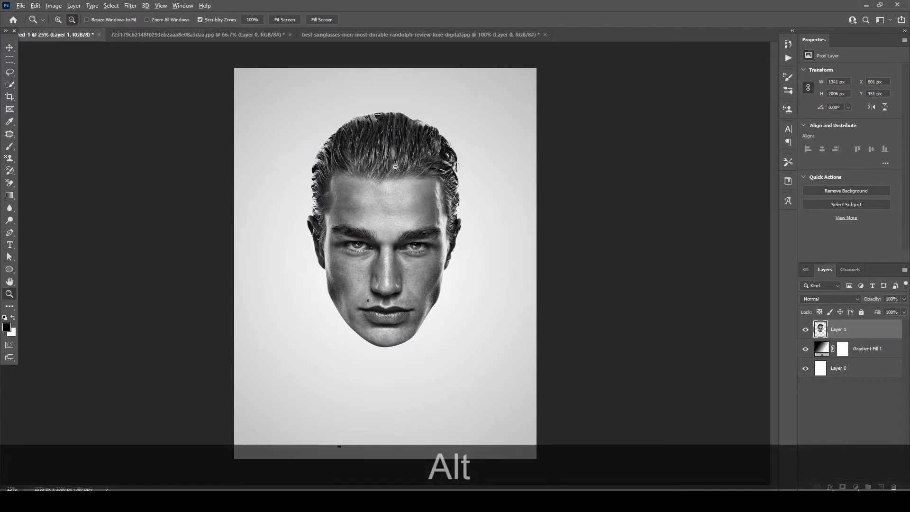
{"action": "left_click", "coordinate": [394, 156], "text": "alt"}
{"action": "left_click", "coordinate": [393, 176]}
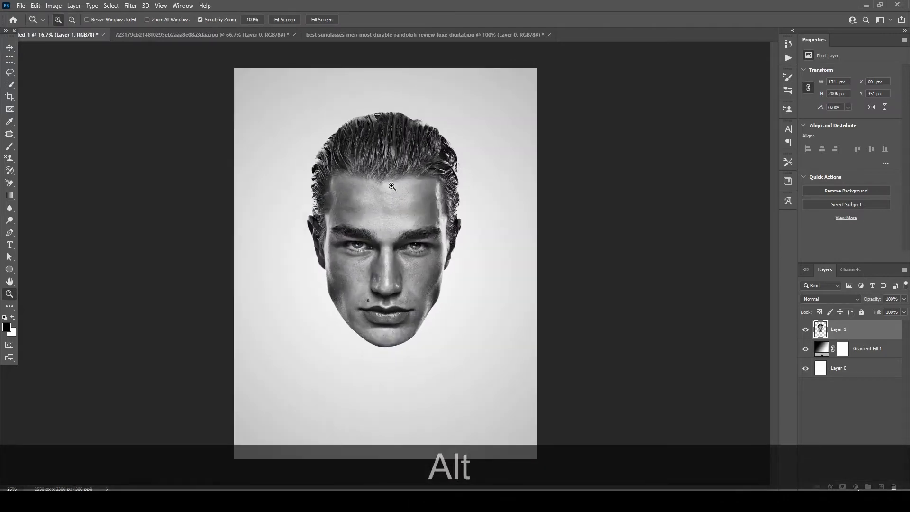
{"action": "left_click", "coordinate": [393, 142]}
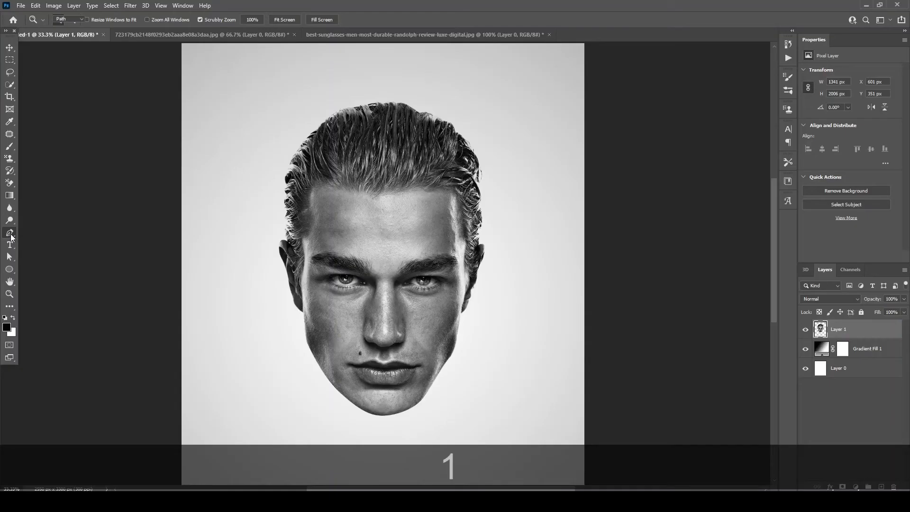
{"action": "left_click", "coordinate": [10, 234]}
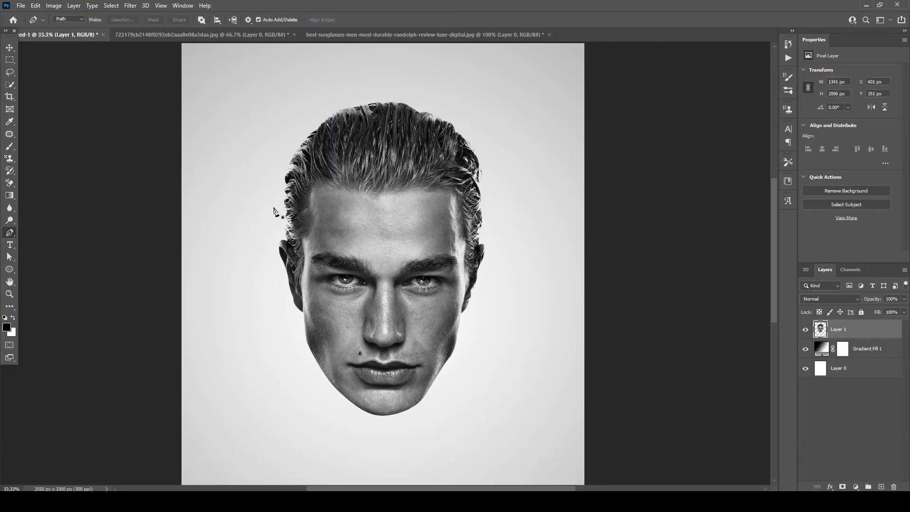
{"action": "left_click", "coordinate": [274, 209]}
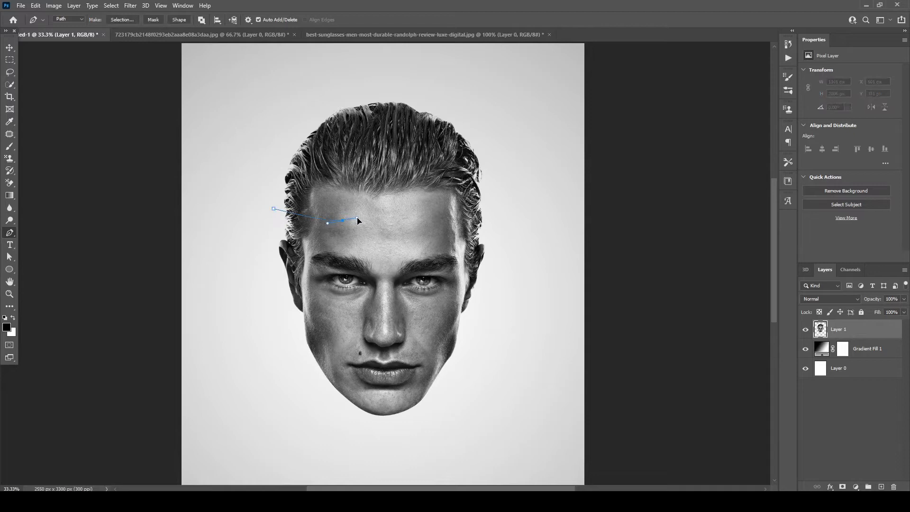
{"action": "left_click_drag", "start_coordinate": [361, 223], "coordinate": [360, 221]}
{"action": "left_click", "coordinate": [435, 220]}
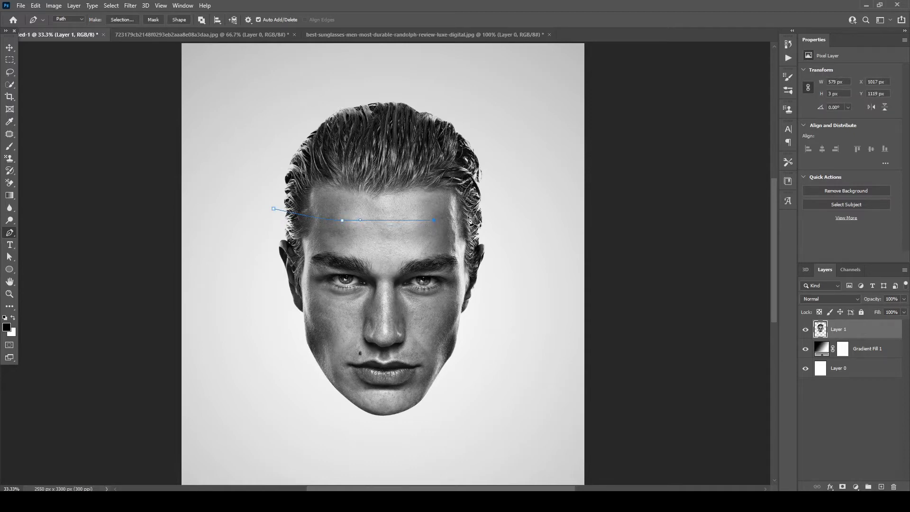
- Continue the forehead path loosely around the hair and close it at its starting point
{"action": "left_click", "coordinate": [488, 137]}
{"action": "left_click", "coordinate": [396, 83]}
{"action": "left_click", "coordinate": [296, 107]}
{"action": "left_click_drag", "start_coordinate": [255, 137], "coordinate": [266, 199]}
{"action": "left_click", "coordinate": [274, 209]}
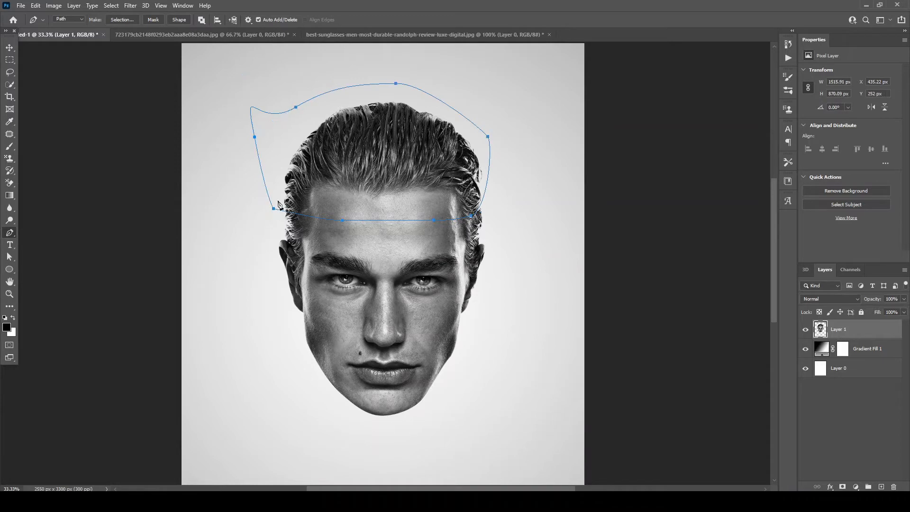
- Convert the closed path around the hair and upper forehead into a new selection
{"action": "right_click", "coordinate": [278, 201]}
{"action": "left_click", "coordinate": [298, 242]}
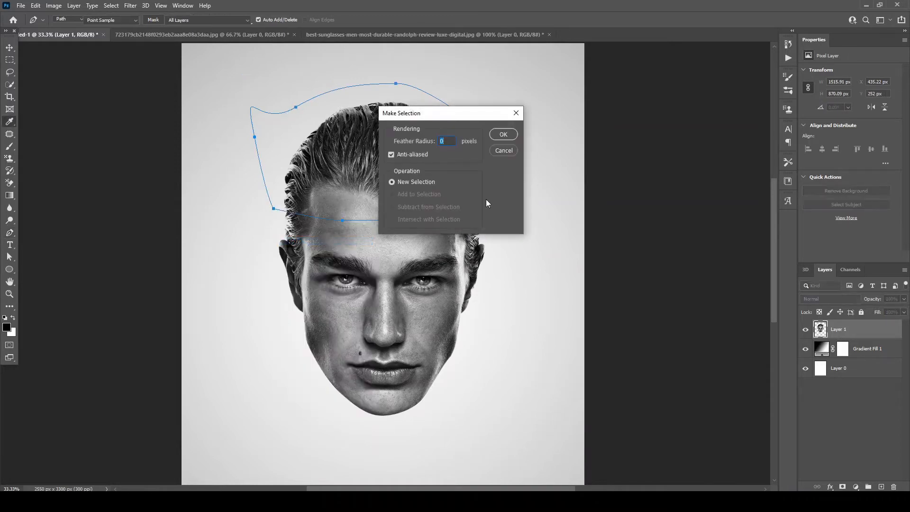
{"action": "left_click", "coordinate": [496, 136]}
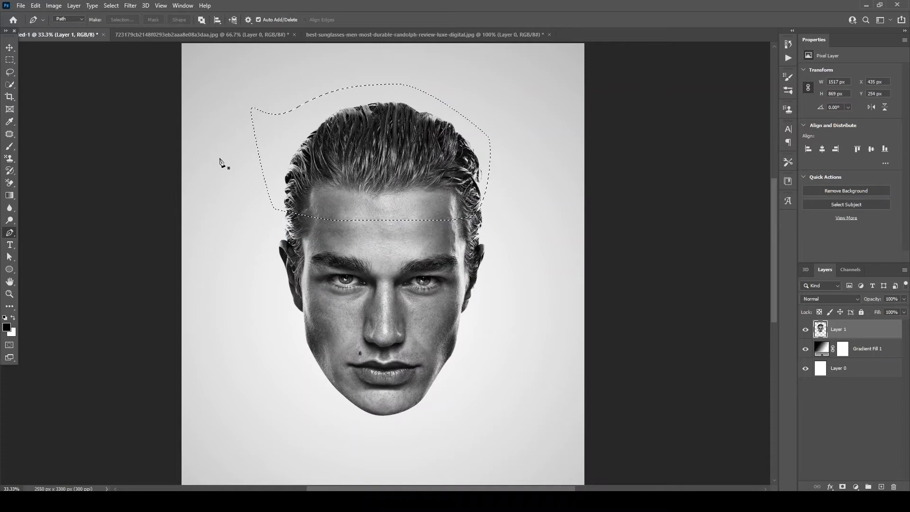
- Cut the selected top of the head onto its own layer and move it slightly up to open a thin gap
{"action": "left_click", "coordinate": [10, 59]}
{"action": "right_click", "coordinate": [310, 164]}
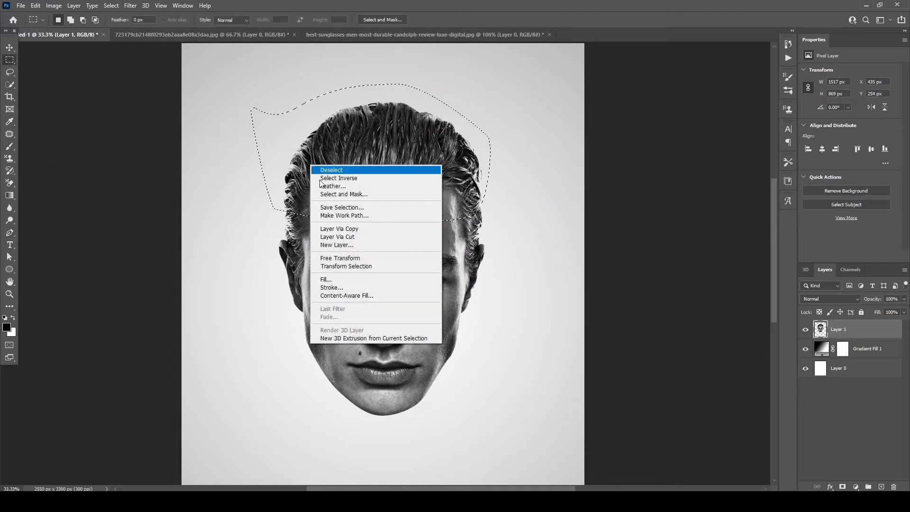
{"action": "left_click", "coordinate": [334, 236]}
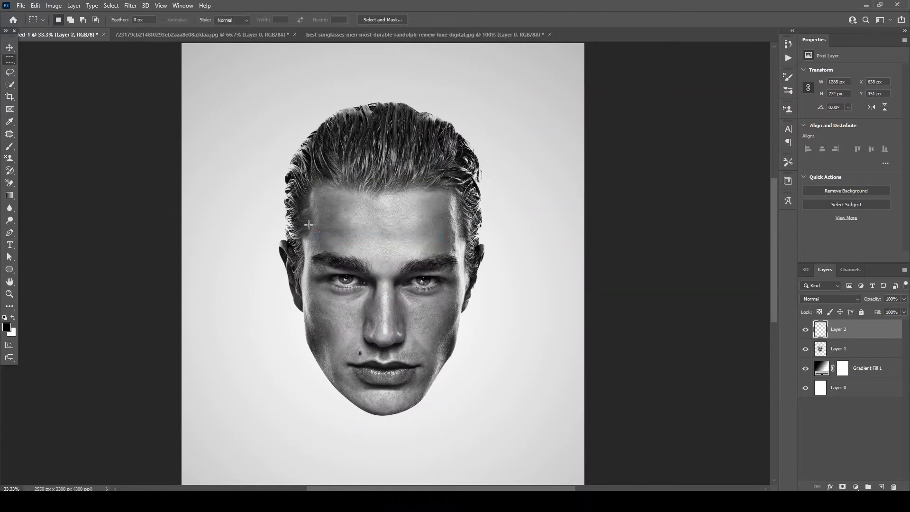
{"action": "key", "text": "v"}
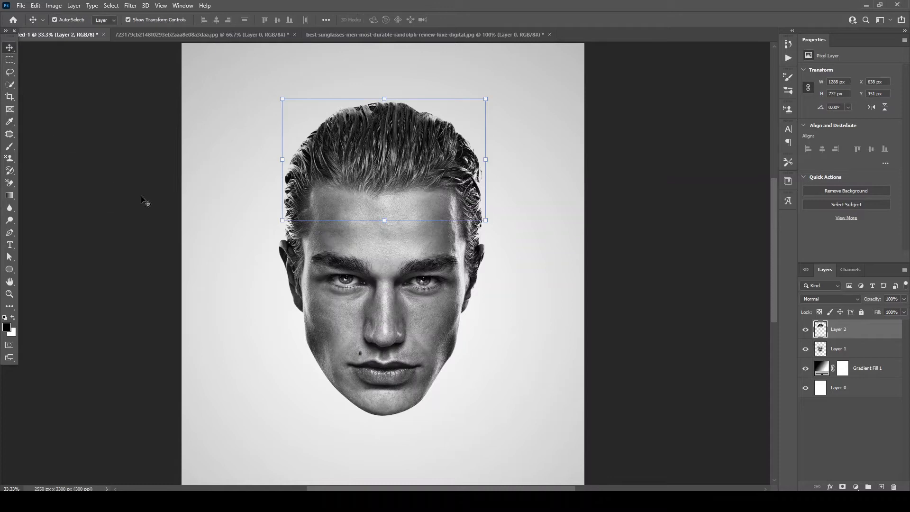
{"action": "left_click_drag", "start_coordinate": [348, 171], "coordinate": [345, 167]}
- On the lower face layer, draw a curved Pen path across the cheeks and nose, below the eyes
{"action": "left_click", "coordinate": [357, 259], "text": "ctrl"}
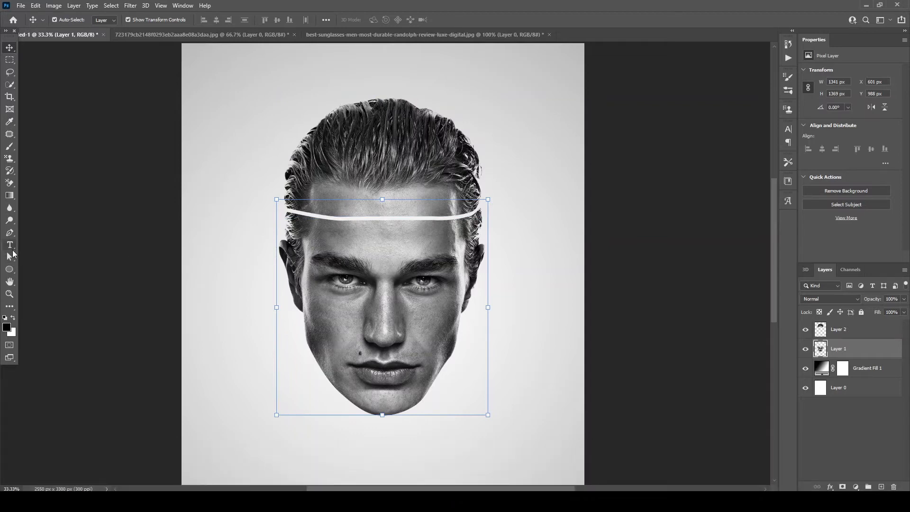
{"action": "left_click", "coordinate": [9, 233]}
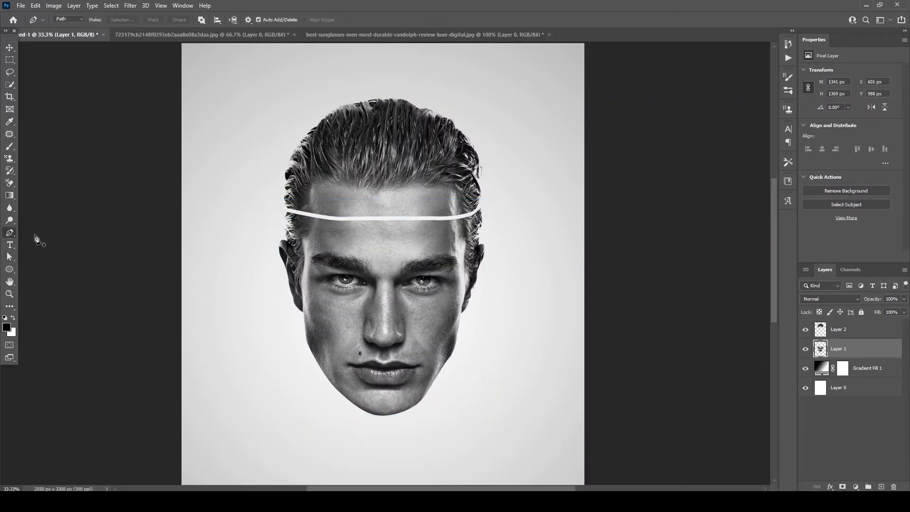
{"action": "left_click", "coordinate": [287, 311]}
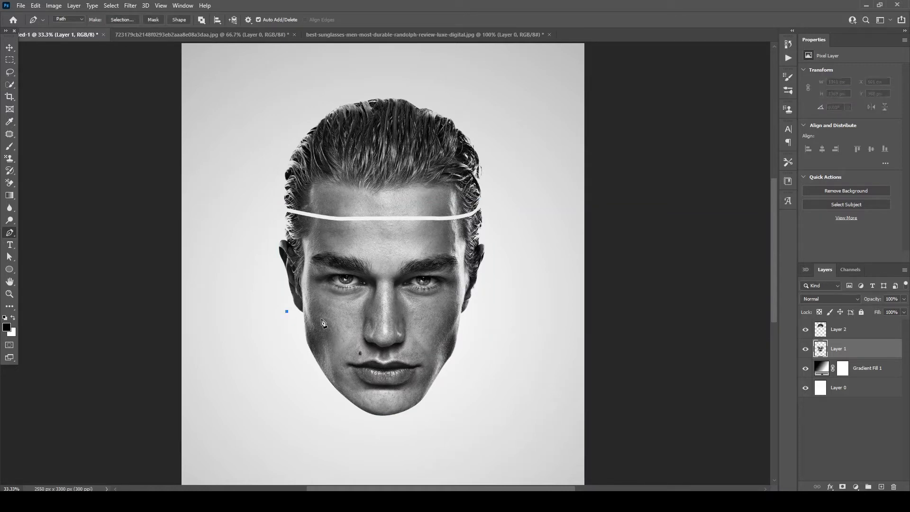
{"action": "left_click", "coordinate": [366, 317]}
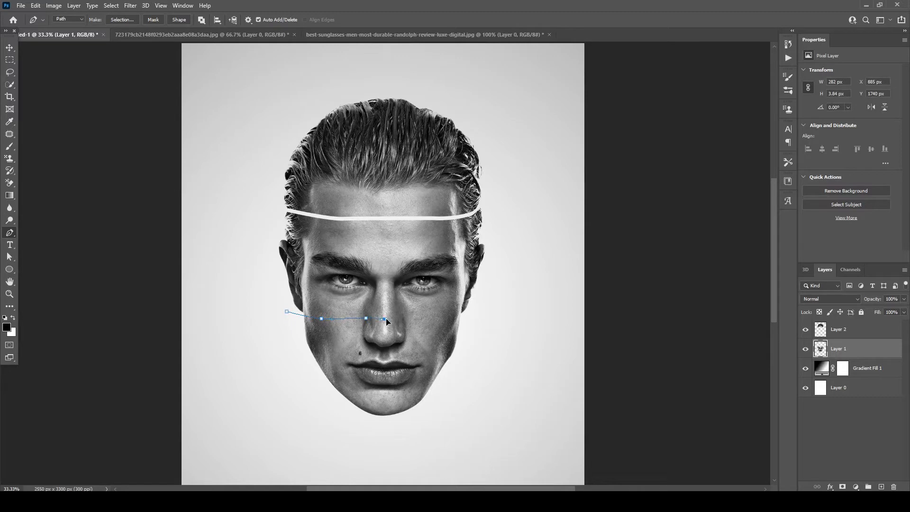
{"action": "left_click_drag", "start_coordinate": [391, 319], "coordinate": [391, 319]}
{"action": "left_click_drag", "start_coordinate": [402, 317], "coordinate": [403, 315]}
{"action": "left_click", "coordinate": [443, 314]}
- Extend the nose path up both sides of the head and across the upper forehead, and close it around the eye area
{"action": "left_click", "coordinate": [504, 207]}
{"action": "left_click_drag", "start_coordinate": [491, 191], "coordinate": [401, 188]}
{"action": "left_click_drag", "start_coordinate": [314, 185], "coordinate": [244, 193]}
{"action": "left_click_drag", "start_coordinate": [240, 198], "coordinate": [263, 281]}
{"action": "left_click", "coordinate": [287, 313]}
- Convert the closed path around the eye area into a new selection
{"action": "right_click", "coordinate": [281, 264]}
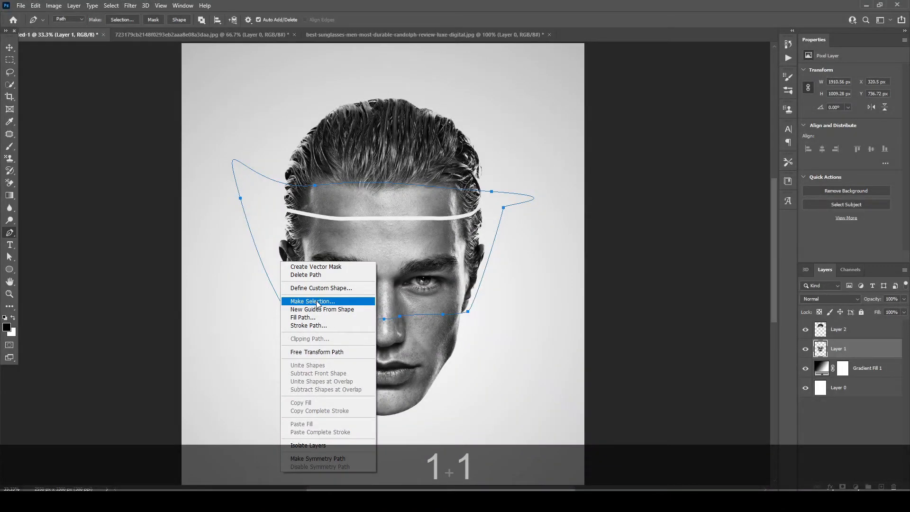
{"action": "left_click", "coordinate": [317, 302]}
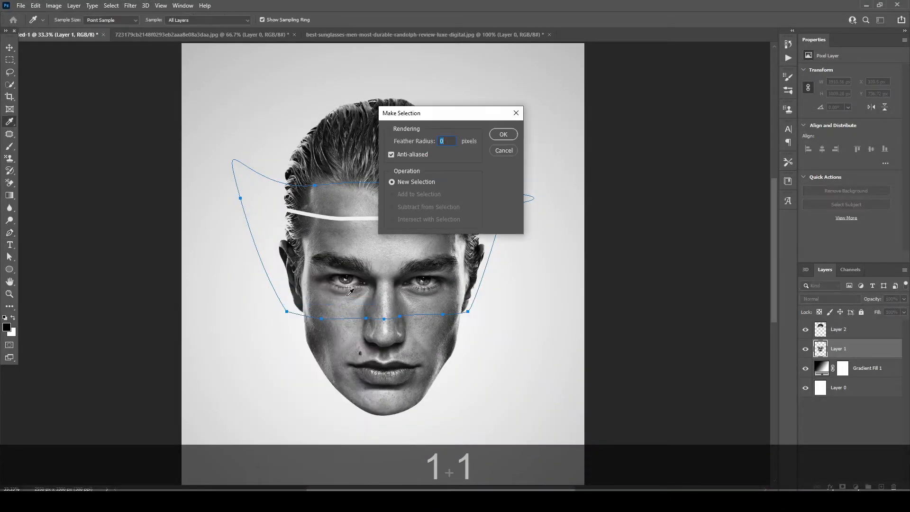
{"action": "left_click", "coordinate": [502, 134]}
- Cut the selected eye section onto its own layer and move the lower face slightly down to open a gap
{"action": "left_click", "coordinate": [10, 60]}
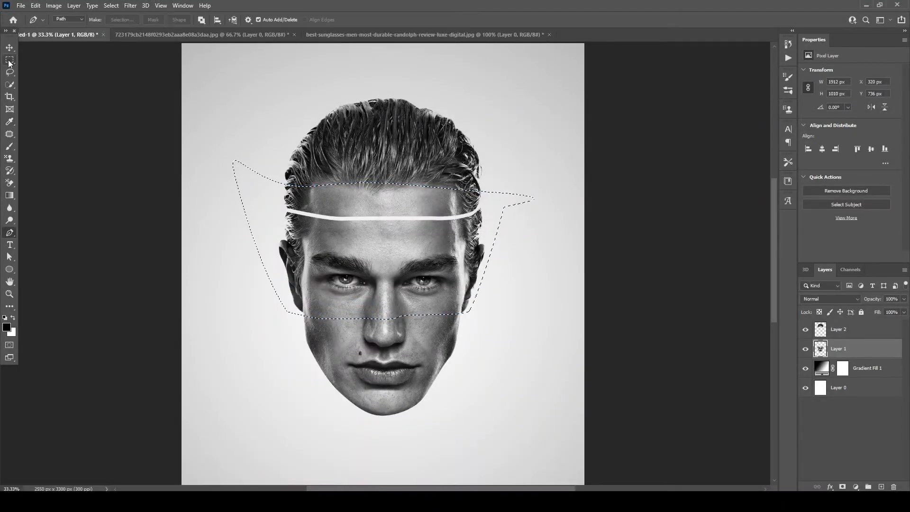
{"action": "right_click", "coordinate": [305, 235]}
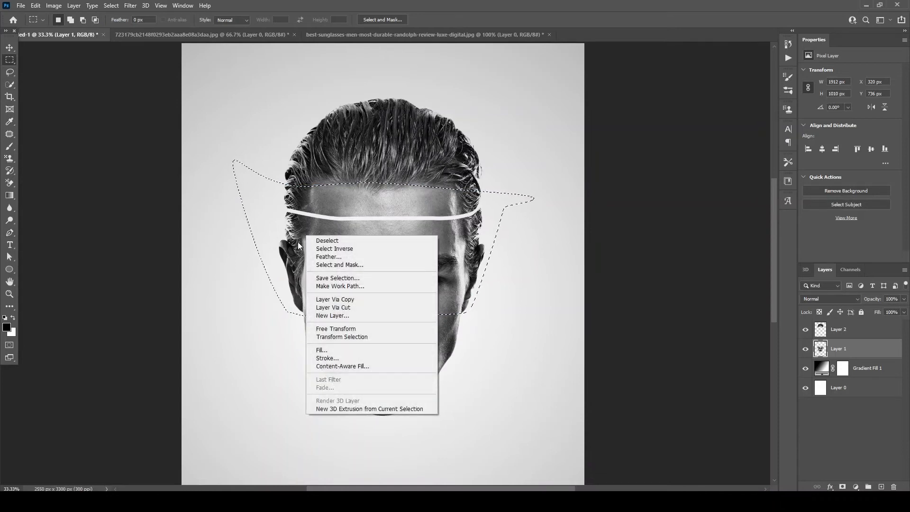
{"action": "left_click", "coordinate": [345, 308]}
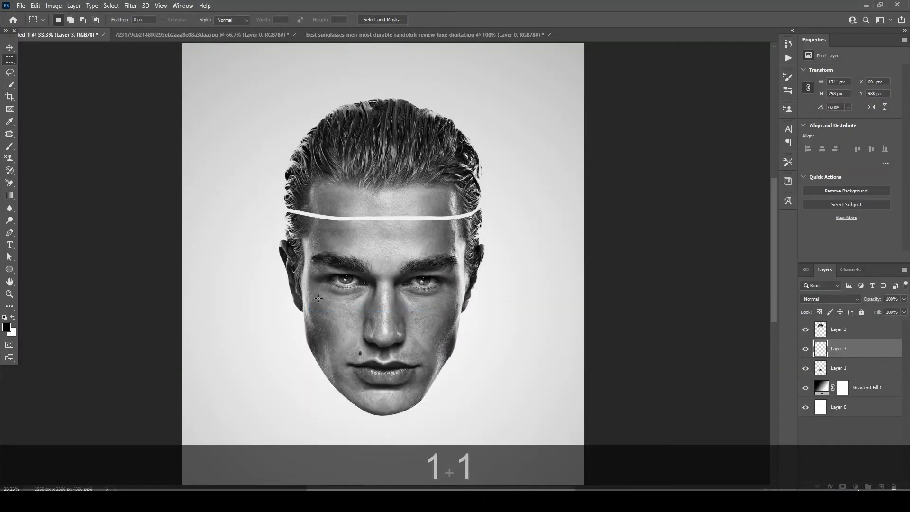
{"action": "left_click", "coordinate": [10, 49]}
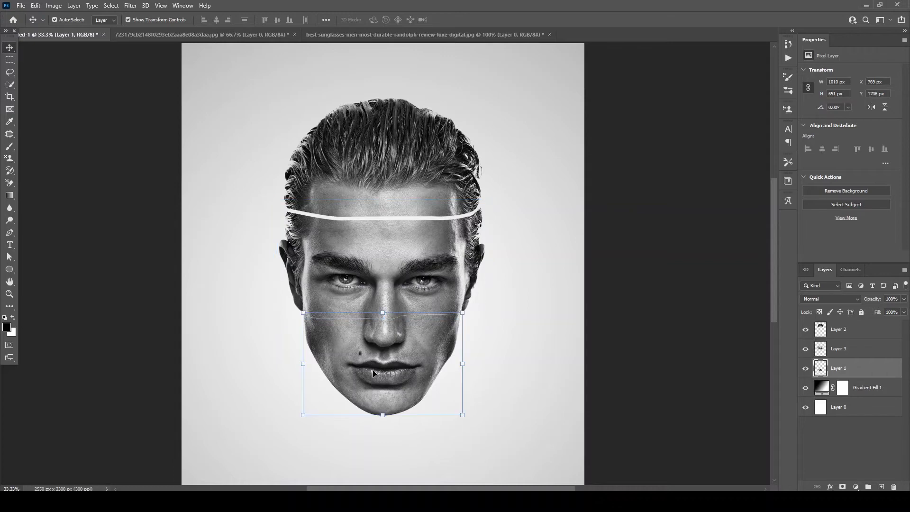
{"action": "left_click_drag", "start_coordinate": [380, 371], "coordinate": [380, 380]}
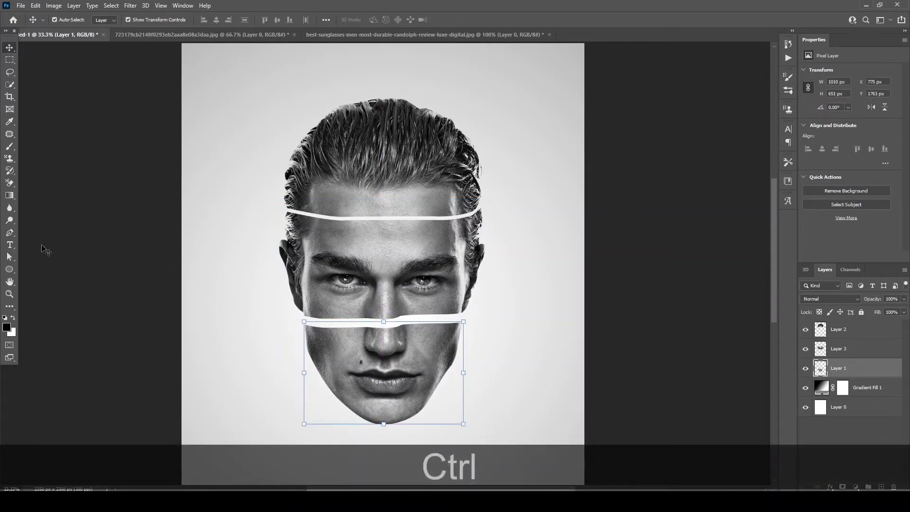
- Draw a nearly straight Pen path across the lower face between the nose and the upper lip
{"action": "left_click", "coordinate": [9, 233]}
{"action": "right_click", "coordinate": [9, 233]}
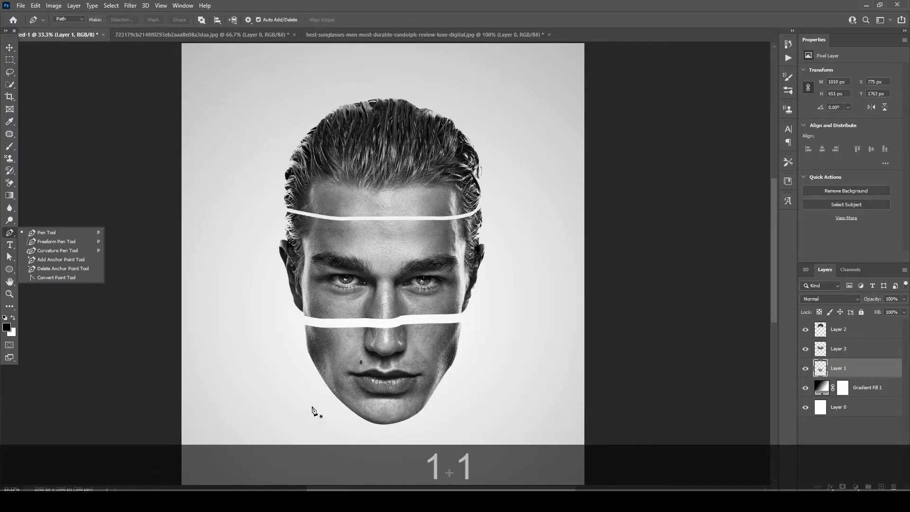
{"action": "left_click", "coordinate": [39, 236]}
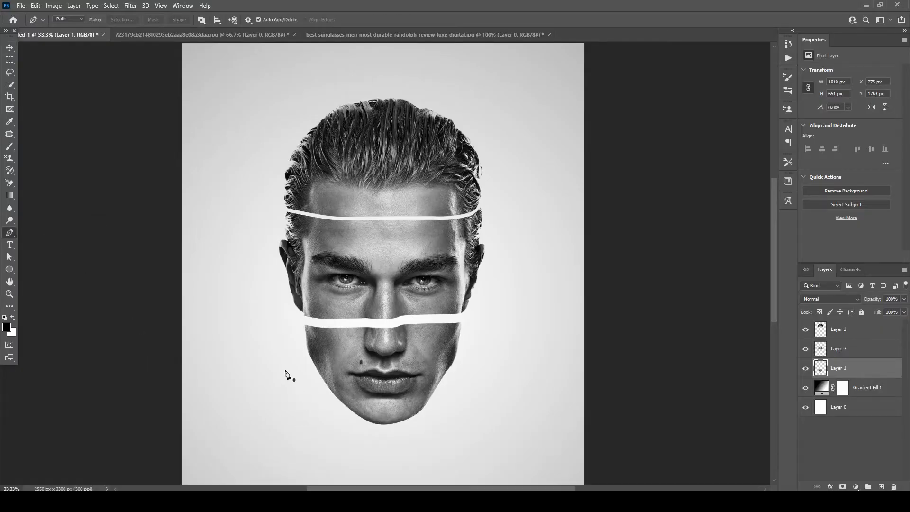
{"action": "left_click", "coordinate": [282, 362]}
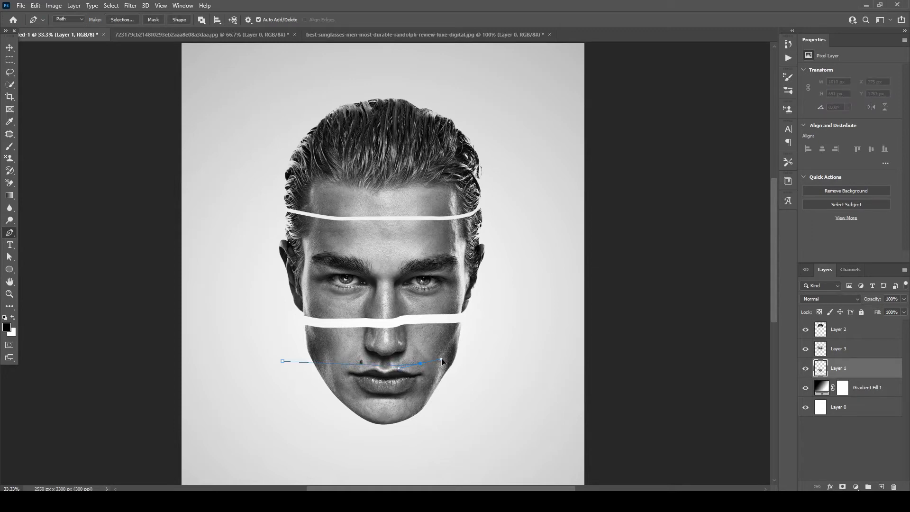
{"action": "left_click", "coordinate": [469, 361]}
- Continue the upper-lip path loosely below the chin and close it around the mouth and jaw
{"action": "left_click", "coordinate": [465, 389]}
{"action": "left_click_drag", "start_coordinate": [439, 429], "coordinate": [405, 439]}
{"action": "left_click_drag", "start_coordinate": [387, 443], "coordinate": [317, 444]}
{"action": "left_click", "coordinate": [283, 361]}
- Convert the closed path around the mouth and chin into a new selection
{"action": "right_click", "coordinate": [298, 391]}
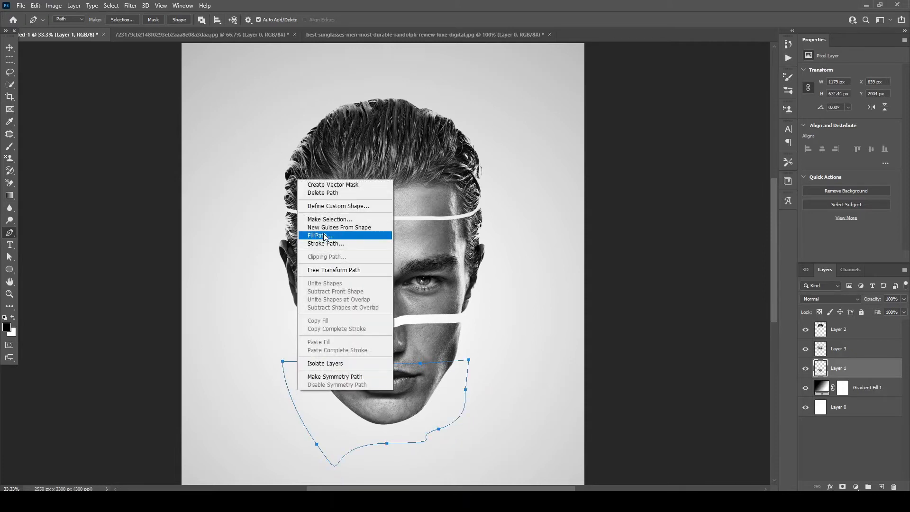
{"action": "left_click", "coordinate": [329, 219]}
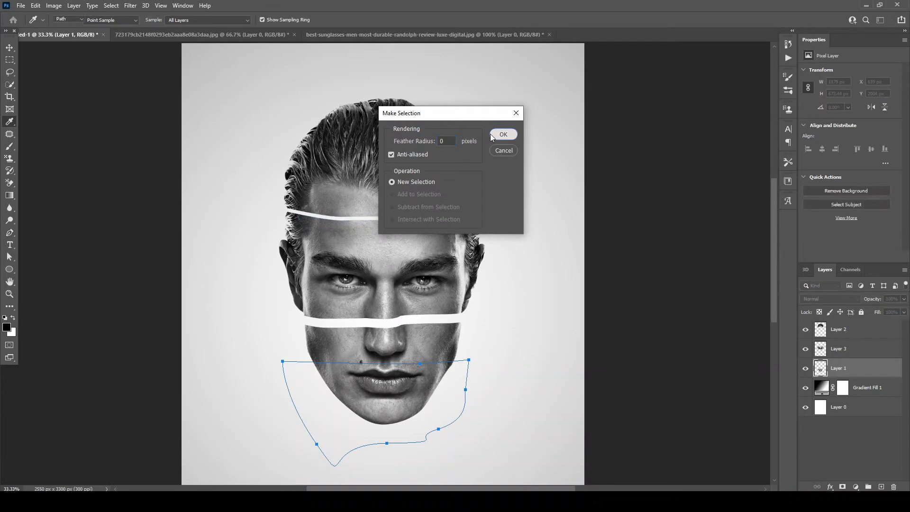
{"action": "left_click", "coordinate": [491, 135]}
- Cut the selected mouth and chin onto their own layer
{"action": "left_click", "coordinate": [9, 60]}
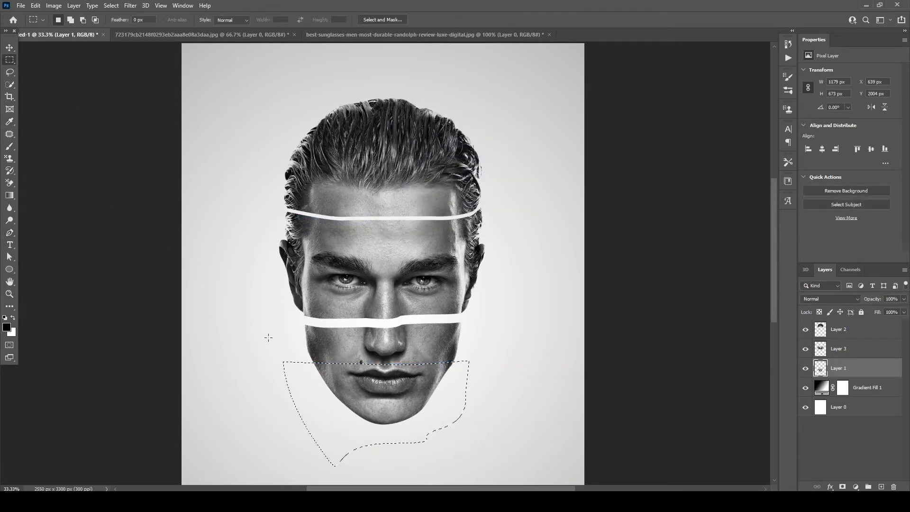
{"action": "right_click", "coordinate": [303, 376]}
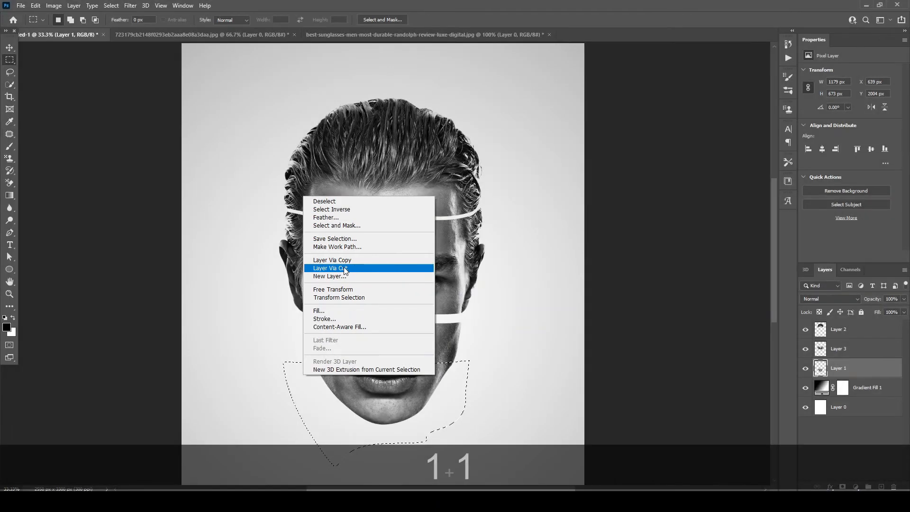
{"action": "left_click", "coordinate": [345, 269]}
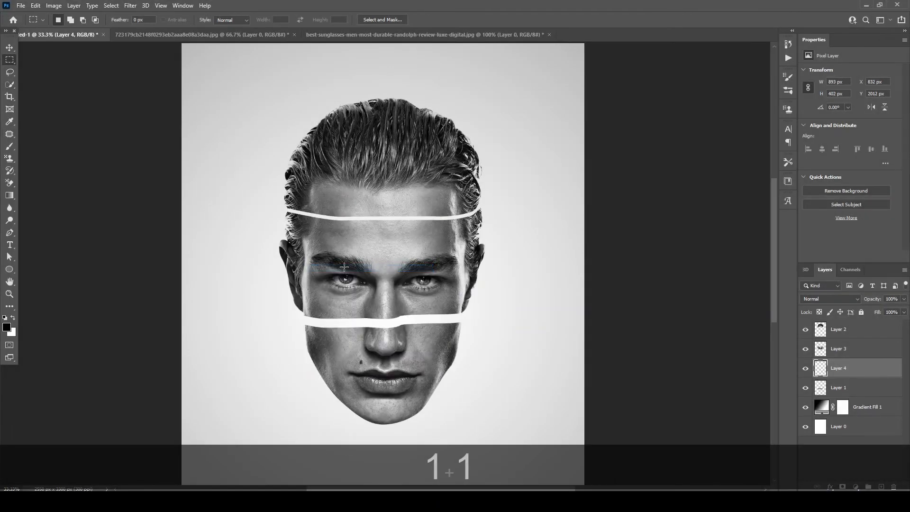
- Move the mouth-and-chin slice and the nose slice down, leaving a wide gap below the eyes and a thin one above the mouth
{"action": "left_click", "coordinate": [9, 49]}
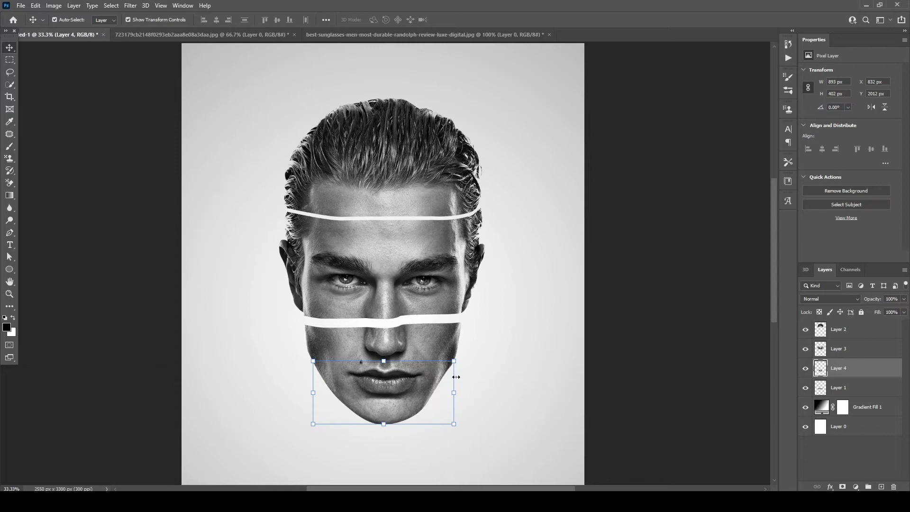
{"action": "key", "text": "h"}
{"action": "mouse_move", "coordinate": [409, 375]}
{"action": "left_mouse_down"}
{"action": "mouse_move", "coordinate": [411, 329]}
{"action": "mouse_move", "coordinate": [408, 383]}
{"action": "left_mouse_up"}
{"action": "key", "text": "ctrl"}
{"action": "left_click_drag", "start_coordinate": [422, 295], "coordinate": [419, 332]}
- Rotate the nose slice -13.3° and shift it up and left so its lower corner meets the mouth slice
{"action": "key", "text": "ctrl+t"}
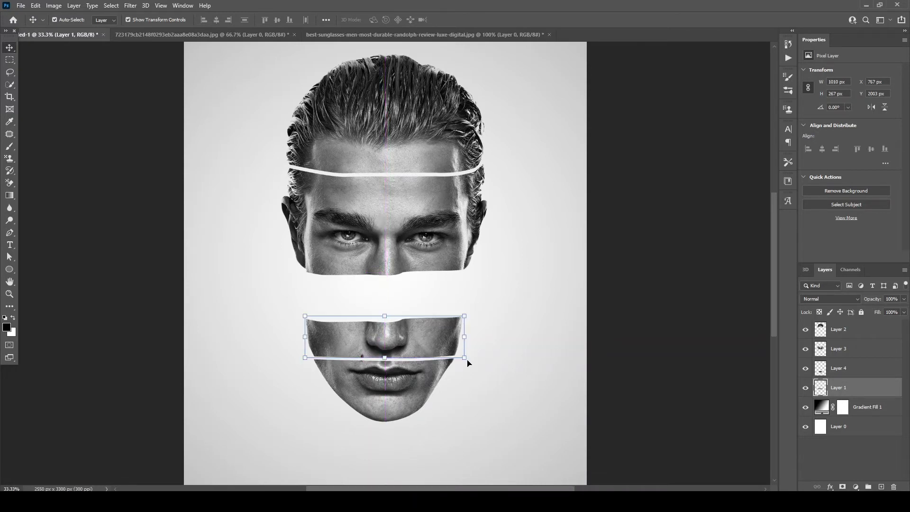
{"action": "left_click_drag", "start_coordinate": [468, 350], "coordinate": [470, 351]}
{"action": "key", "text": "ctrl+z"}
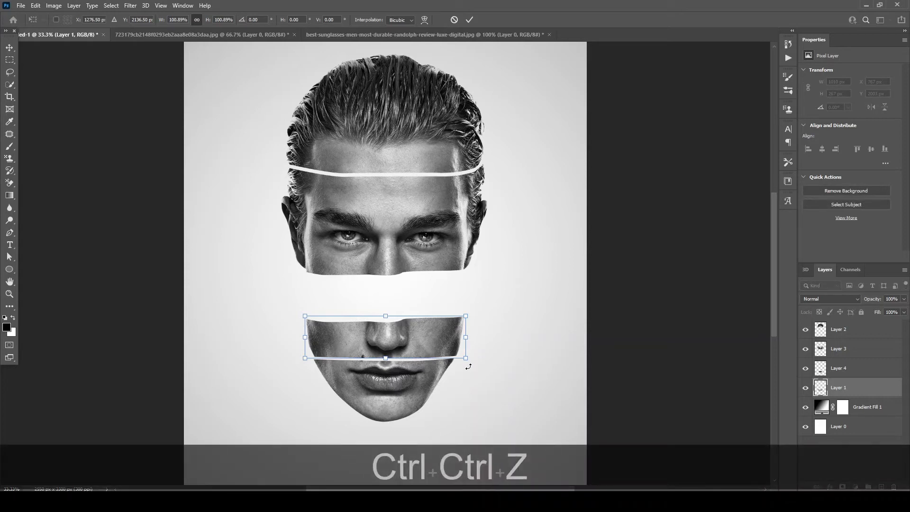
{"action": "key", "text": "ctrl+z"}
{"action": "left_click_drag", "start_coordinate": [468, 365], "coordinate": [473, 346]}
{"action": "left_click_drag", "start_coordinate": [334, 349], "coordinate": [317, 331]}
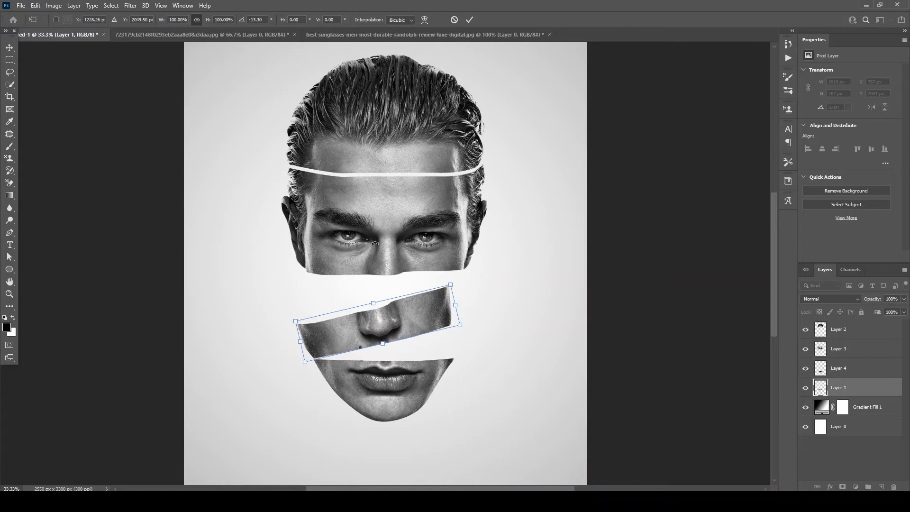
{"action": "left_click", "coordinate": [470, 19]}
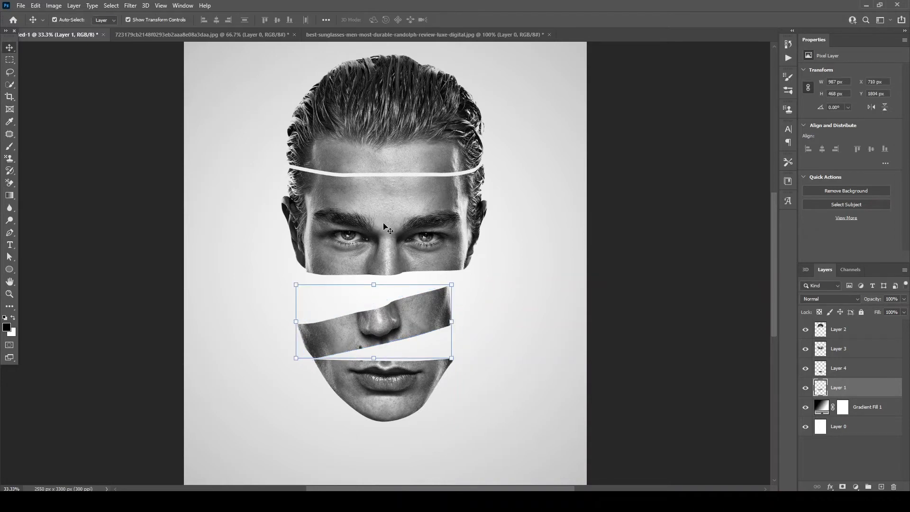
- Move the eye slice slightly down to widen the gap beneath the forehead, keeping it unrotated
{"action": "left_click", "coordinate": [388, 215]}
{"action": "left_click_drag", "start_coordinate": [387, 215], "coordinate": [387, 221]}
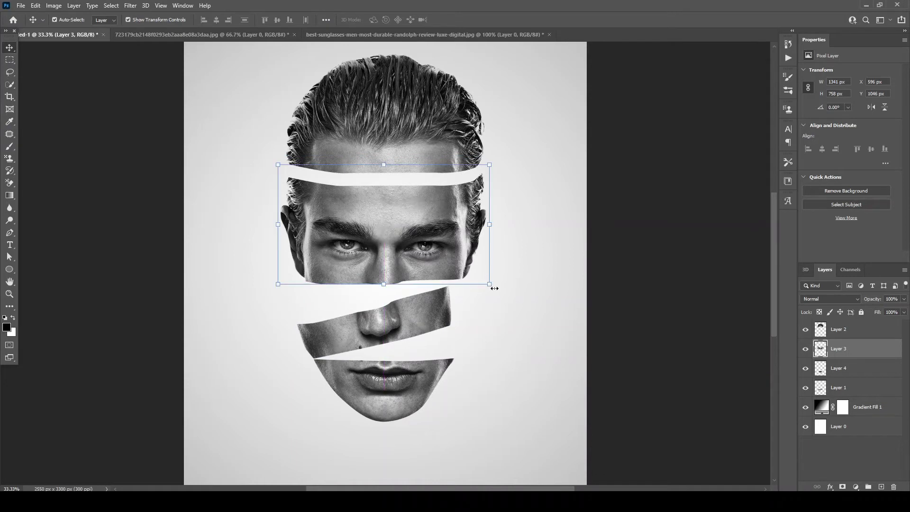
{"action": "left_click_drag", "start_coordinate": [491, 293], "coordinate": [493, 292]}
{"action": "key", "text": "ctrl+z"}
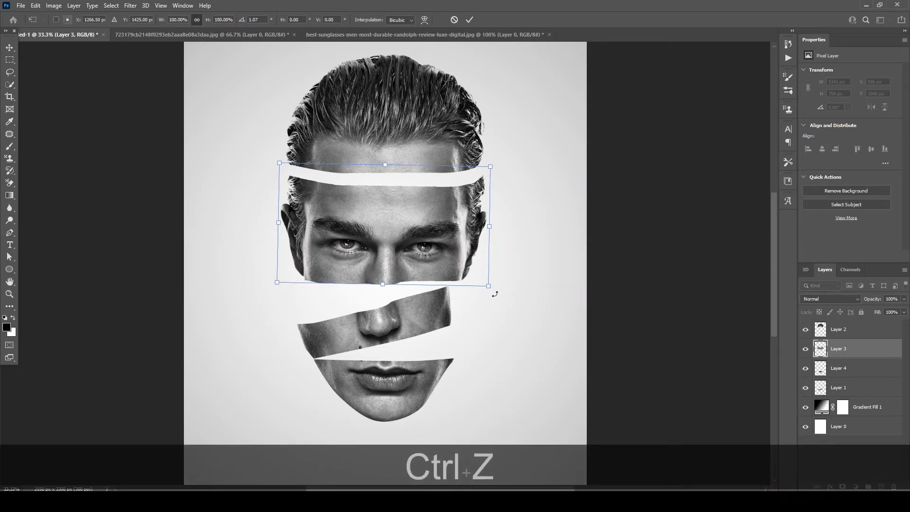
{"action": "left_click", "coordinate": [469, 21]}
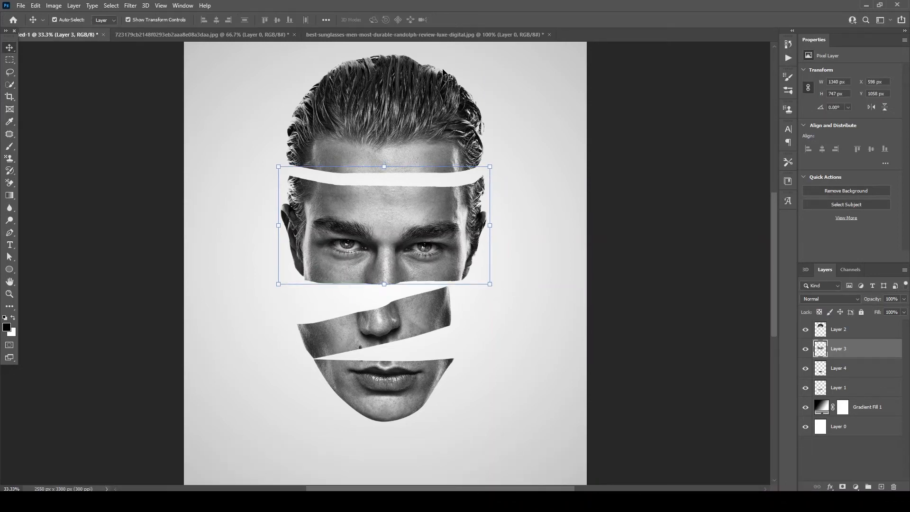
- Tilt the hair-and-forehead slice counterclockwise, shift it so its lower-left corner meets the eye slice, and deselect all layers
{"action": "left_click", "coordinate": [413, 98]}
{"action": "key", "text": "h"}
{"action": "left_click_drag", "start_coordinate": [413, 98], "coordinate": [405, 146]}
{"action": "left_click", "coordinate": [15, 48]}
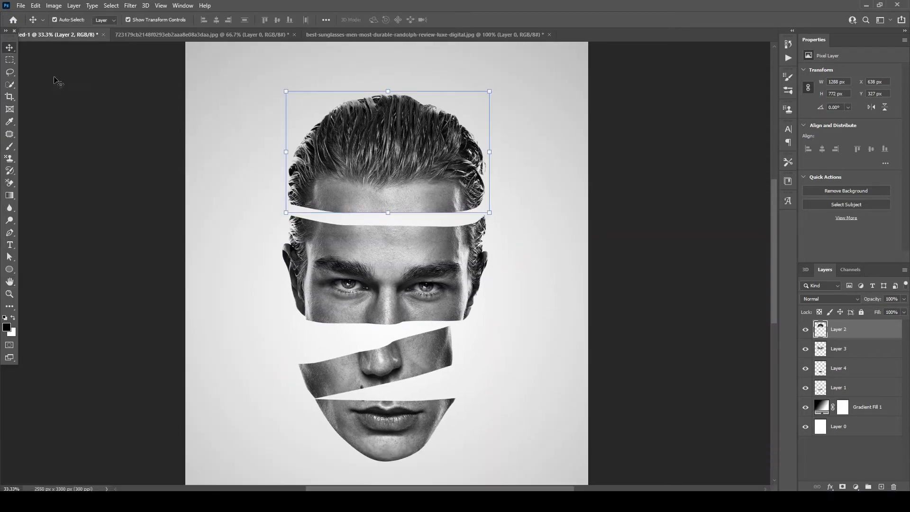
{"action": "left_click_drag", "start_coordinate": [501, 213], "coordinate": [505, 200]}
{"action": "left_click_drag", "start_coordinate": [413, 179], "coordinate": [357, 161]}
{"action": "key", "text": "Escape"}
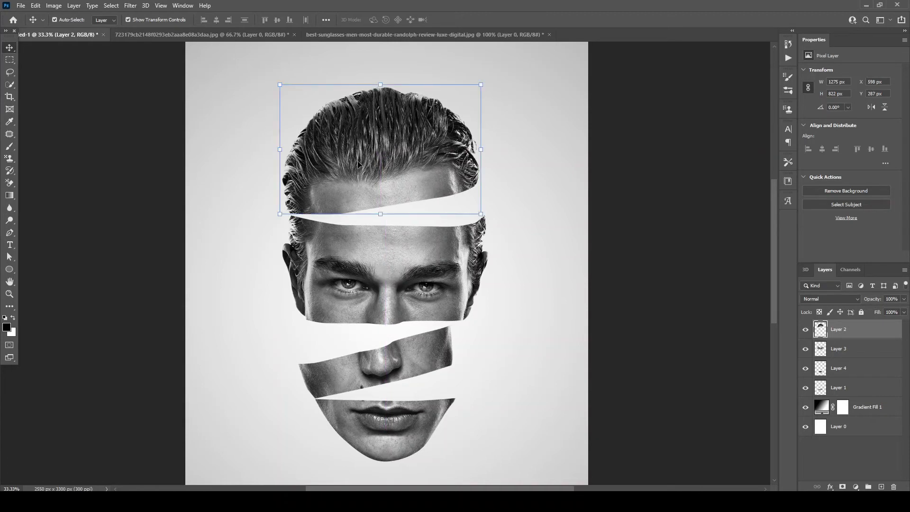
{"action": "left_click", "coordinate": [551, 280]}
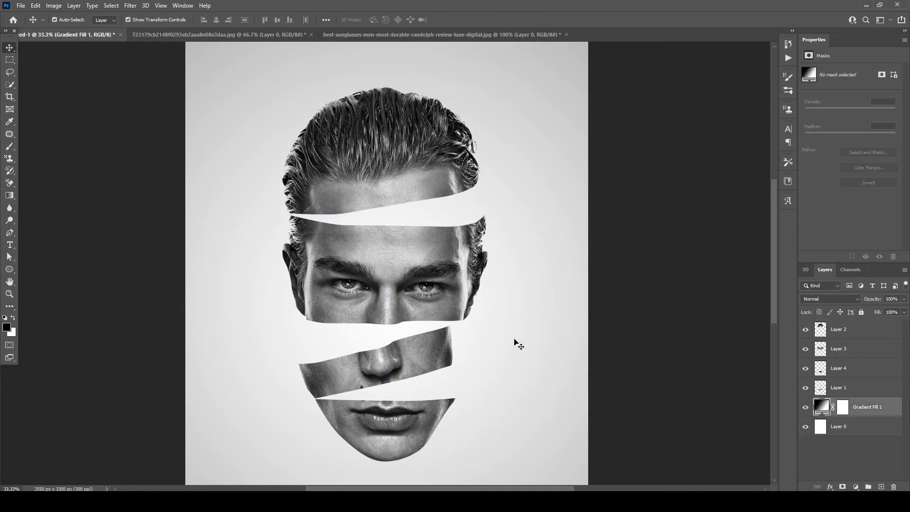
{"action": "left_click", "coordinate": [537, 359]}
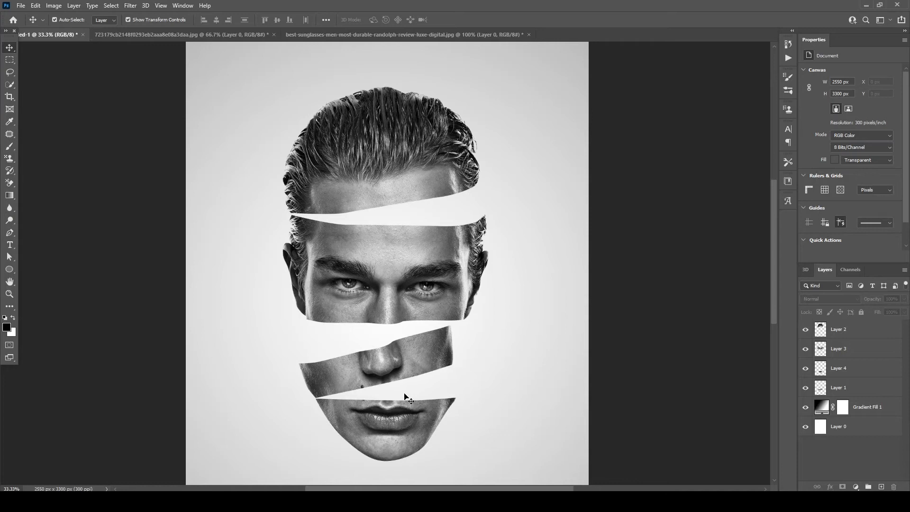
- Start a red-filled Pen shape above the nose slice's layer with a curved edge joining the nose and mouth slices at the left jaw
{"action": "key", "text": "z"}
{"action": "left_click", "coordinate": [404, 428]}
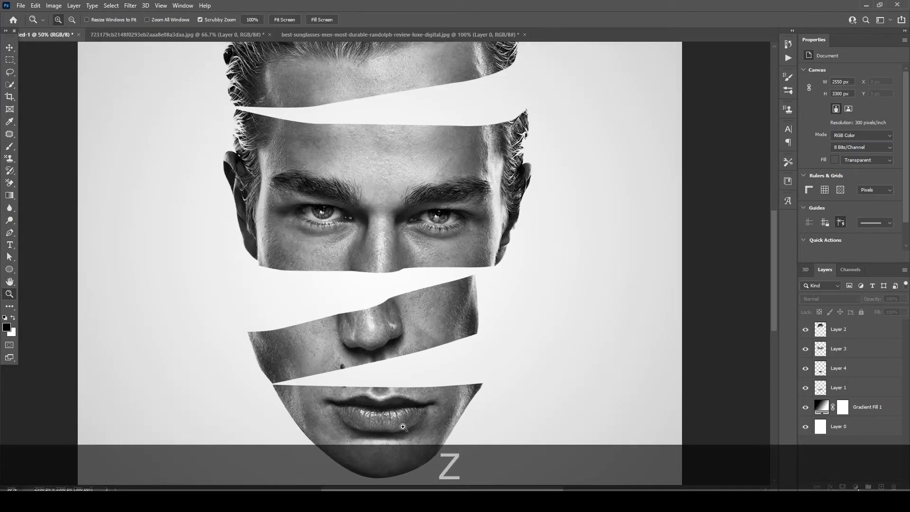
{"action": "left_click", "coordinate": [404, 427]}
{"action": "key", "text": "space"}
{"action": "left_click_drag", "start_coordinate": [446, 404], "coordinate": [466, 339]}
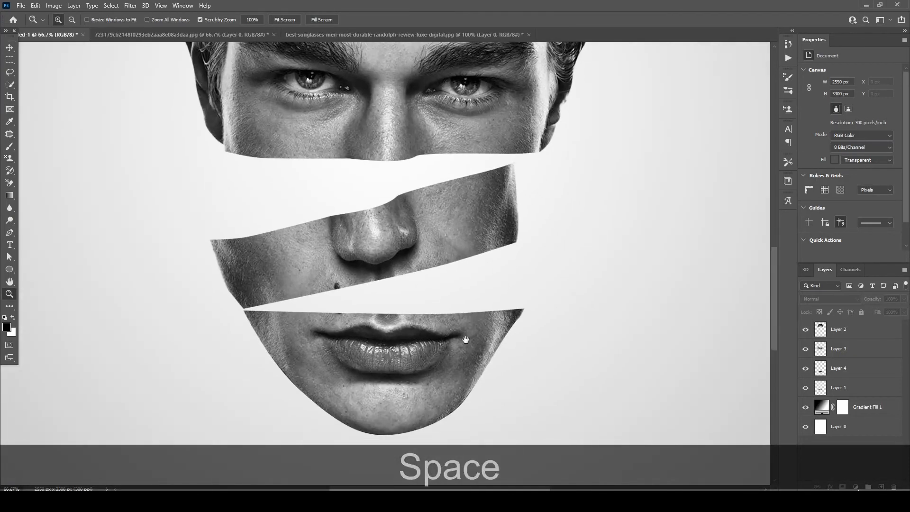
{"action": "left_click", "coordinate": [10, 233]}
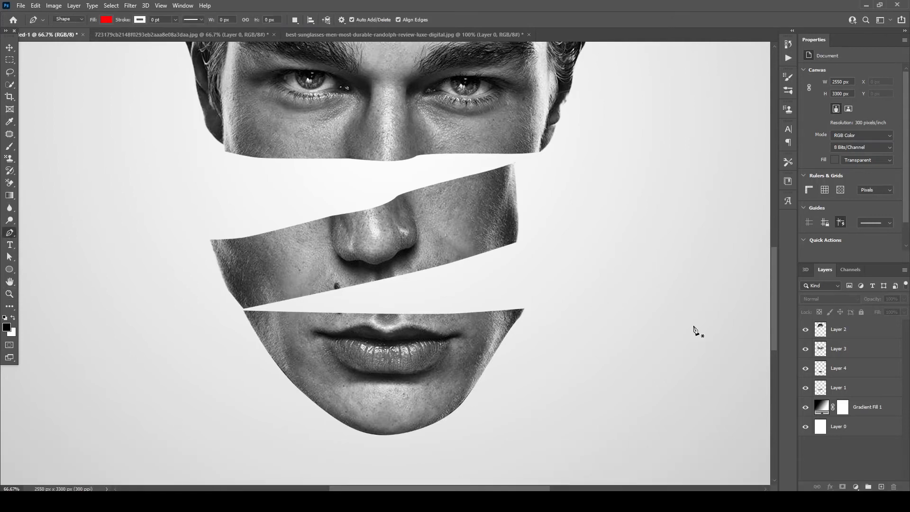
{"action": "left_click", "coordinate": [851, 391]}
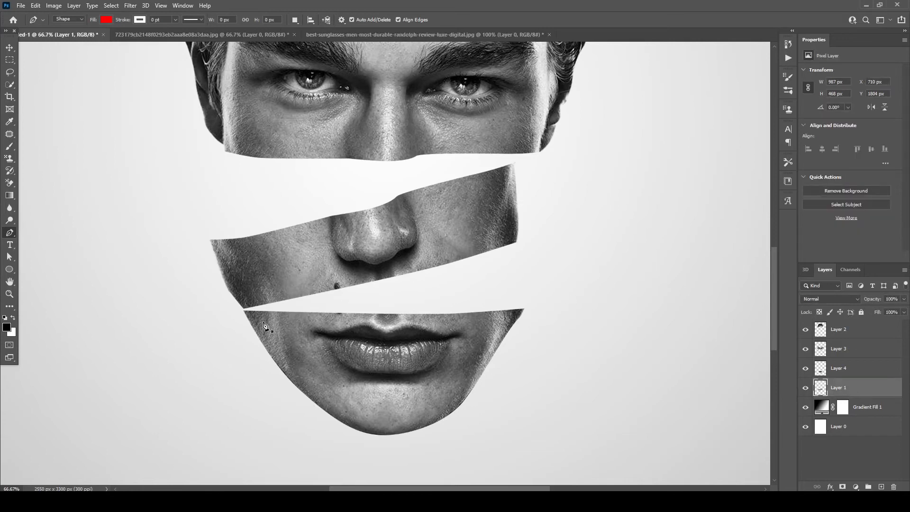
{"action": "left_click_drag", "start_coordinate": [252, 289], "coordinate": [282, 270]}
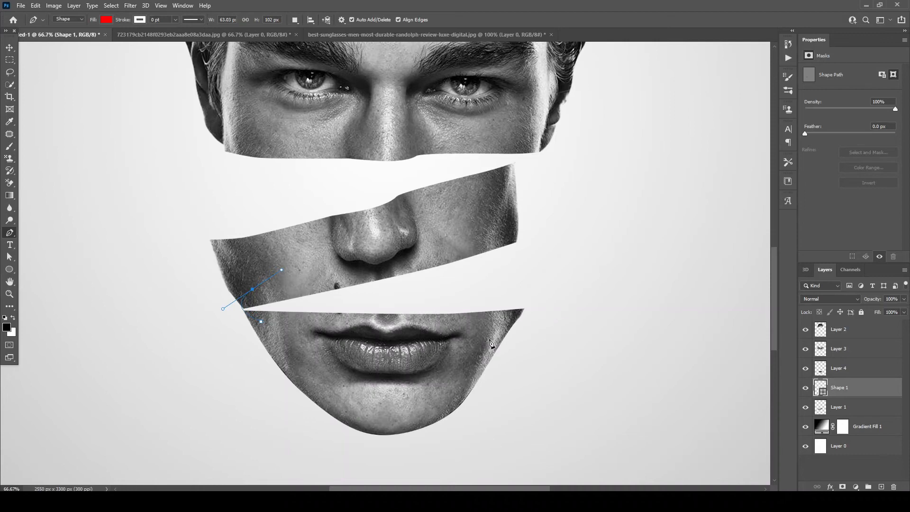
{"action": "left_click_drag", "start_coordinate": [513, 316], "coordinate": [419, 411]}
{"action": "left_click", "coordinate": [515, 320]}
{"action": "key", "text": "ctrl+z"}
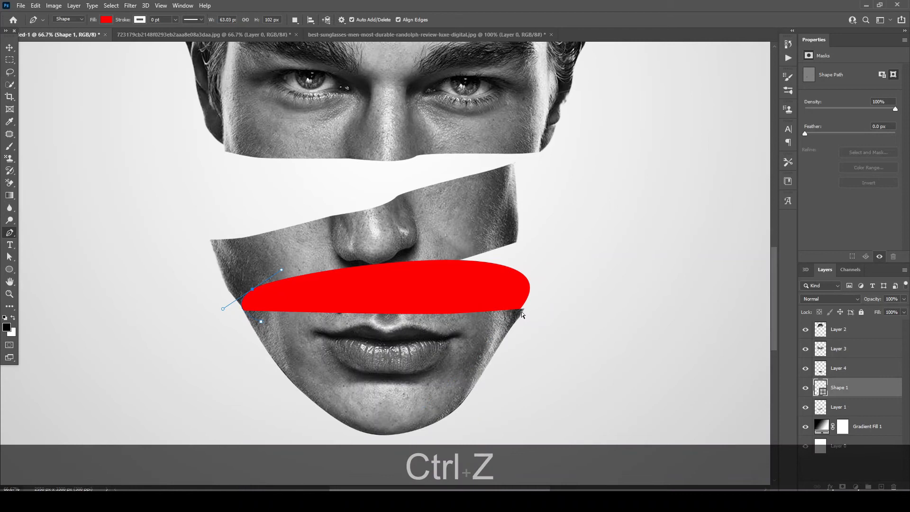
{"action": "key", "text": "ctrl+z"}
- Curve the red shape to the mouth slice's upper-right corner, close it at about 907 by 227 px, and place it beneath the nose slice
{"action": "left_click_drag", "start_coordinate": [521, 312], "coordinate": [453, 378]}
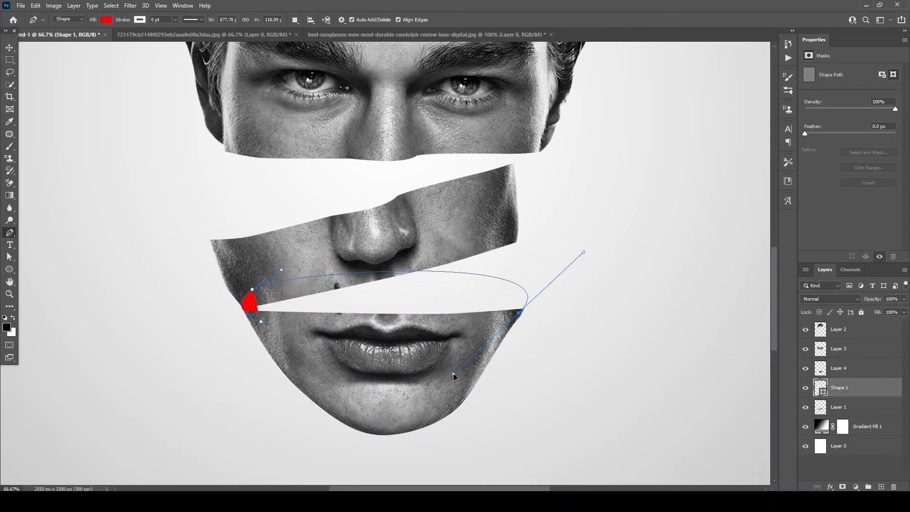
{"action": "left_click", "coordinate": [262, 324]}
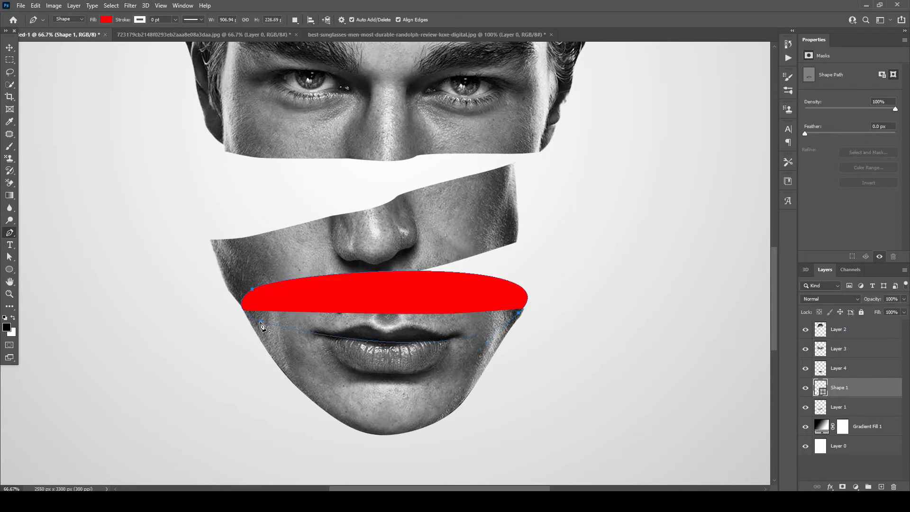
{"action": "left_click_drag", "start_coordinate": [848, 394], "coordinate": [845, 420]}
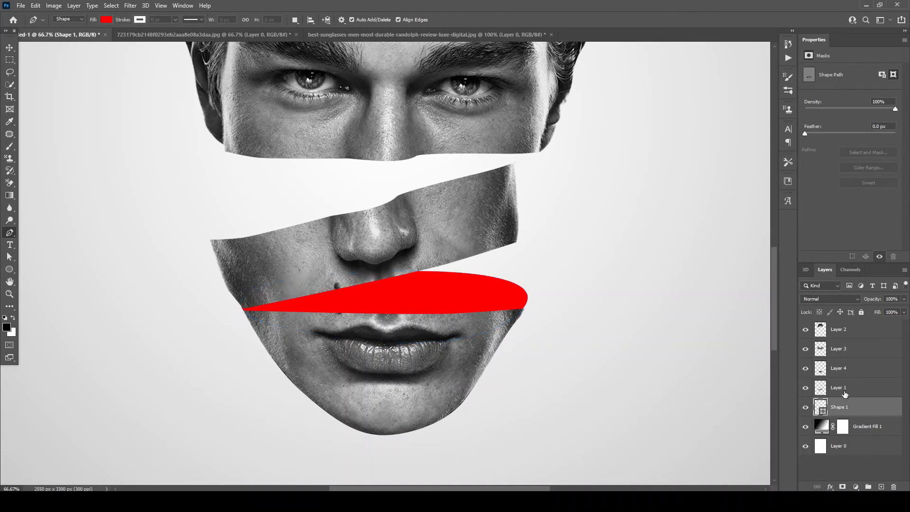
- Add a new empty layer directly above the red shape and clip it to that shape
{"action": "left_click", "coordinate": [850, 393]}
{"action": "left_click", "coordinate": [881, 486]}
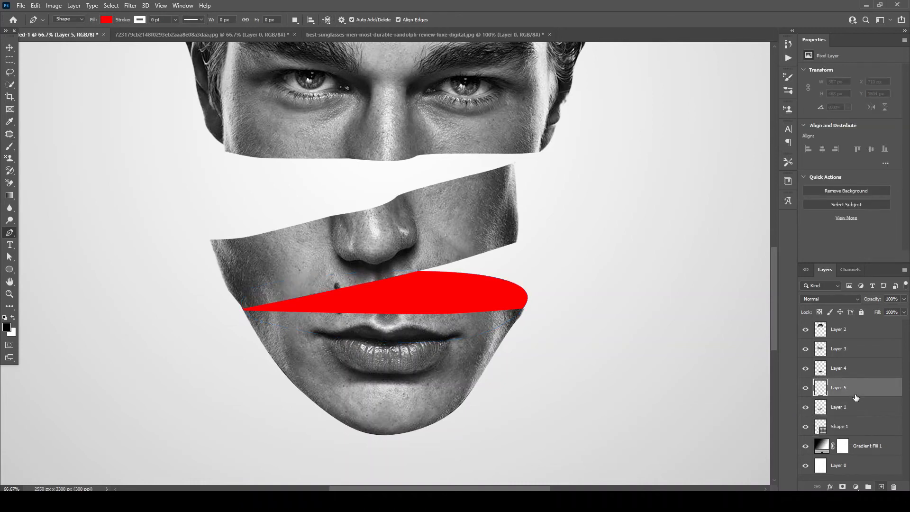
{"action": "mouse_move", "coordinate": [850, 399]}
{"action": "left_mouse_down"}
{"action": "mouse_move", "coordinate": [848, 430]}
{"action": "mouse_move", "coordinate": [843, 402]}
{"action": "left_mouse_up"}
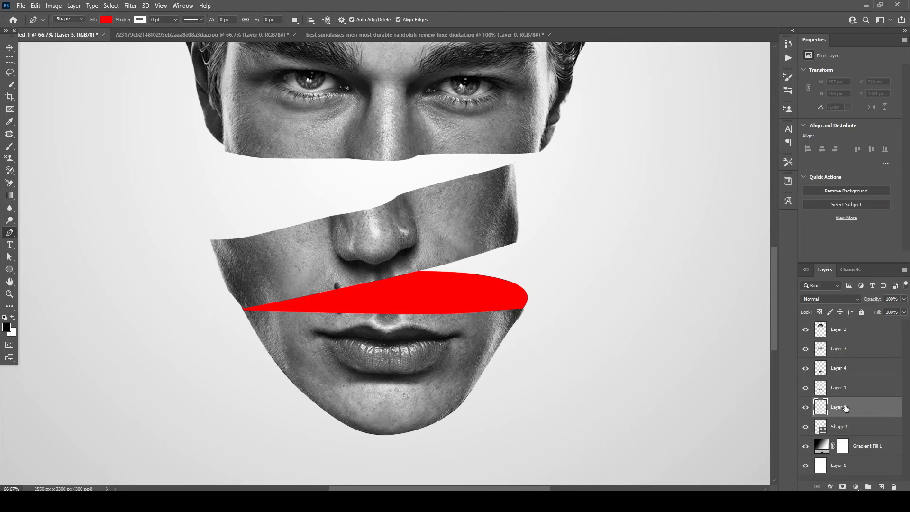
{"action": "right_click", "coordinate": [843, 403]}
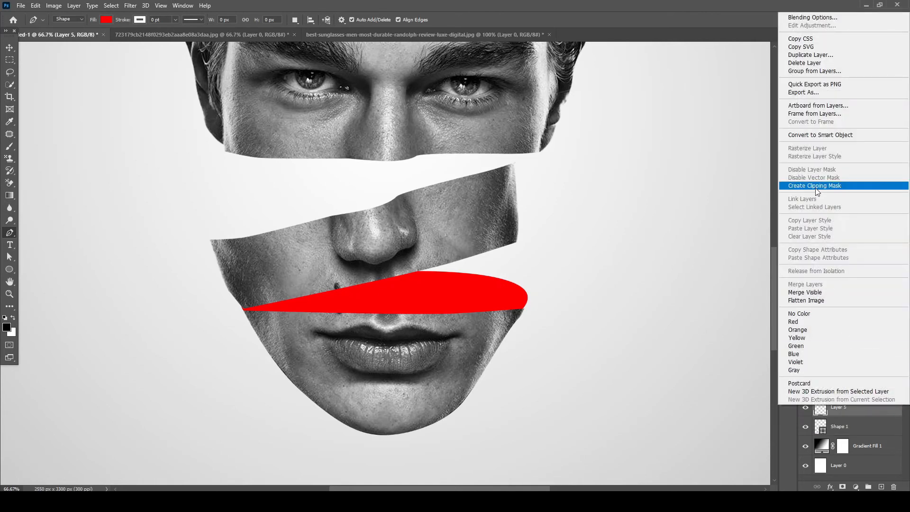
{"action": "left_click", "coordinate": [819, 204]}
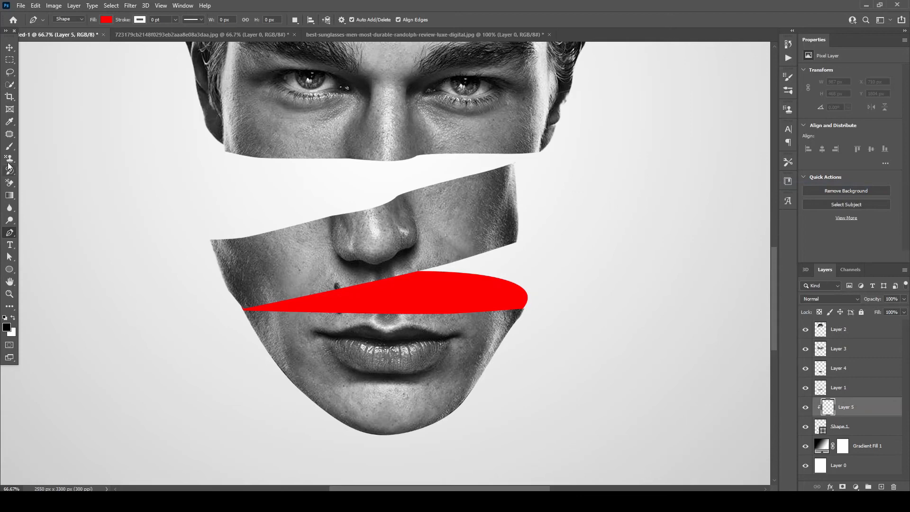
- Paint soft black shading along the red shape's upper and left areas with a 300 px brush
{"action": "left_click", "coordinate": [9, 146]}
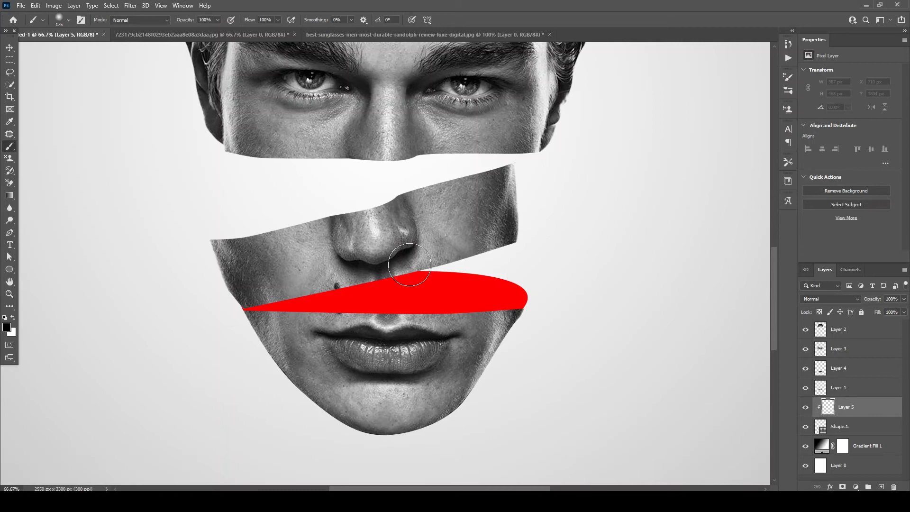
{"action": "key", "text": "bracketright"}
{"action": "key", "text": "bracketright"}
{"action": "key", "text": "bracketright"}
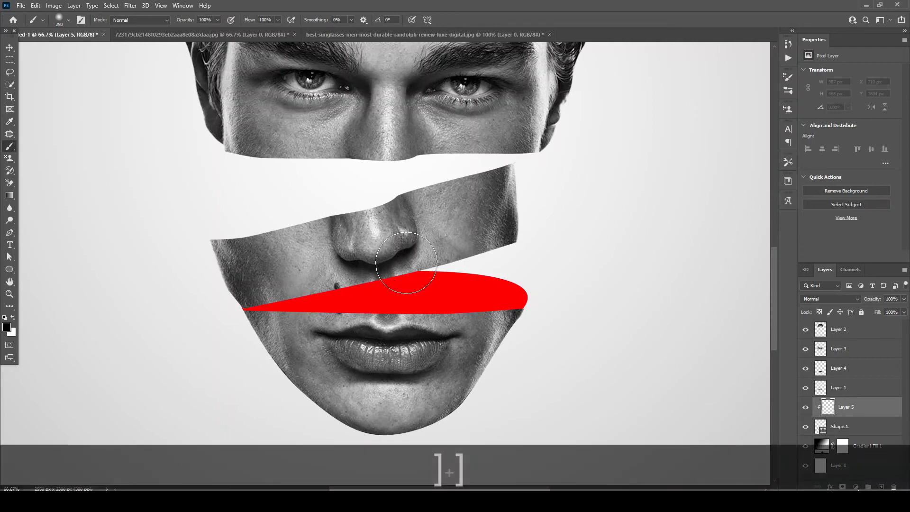
{"action": "mouse_move", "coordinate": [401, 253]}
{"action": "left_mouse_down"}
{"action": "mouse_move", "coordinate": [228, 277]}
{"action": "mouse_move", "coordinate": [387, 245]}
{"action": "mouse_move", "coordinate": [462, 243]}
{"action": "mouse_move", "coordinate": [235, 276]}
{"action": "mouse_move", "coordinate": [420, 241]}
{"action": "mouse_move", "coordinate": [343, 258]}
{"action": "mouse_move", "coordinate": [317, 247]}
{"action": "mouse_move", "coordinate": [263, 264]}
{"action": "mouse_move", "coordinate": [484, 238]}
{"action": "left_mouse_up"}
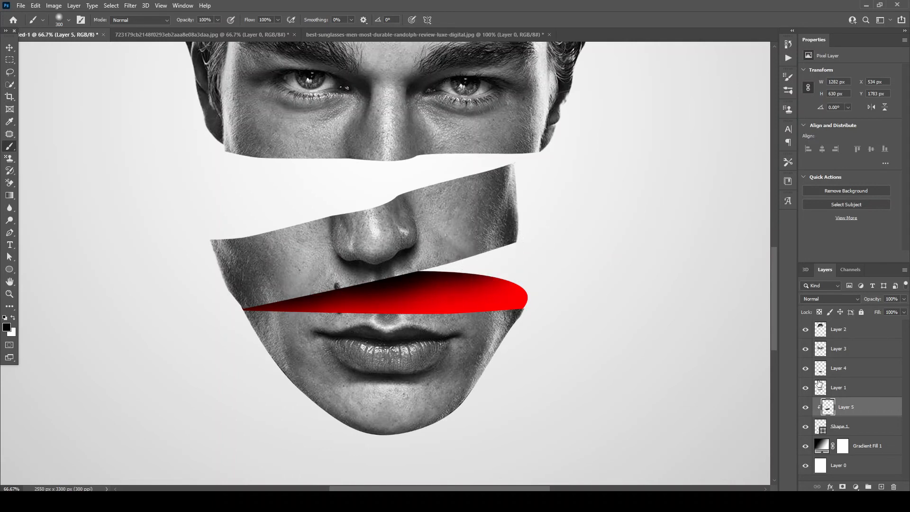
- Check the red shape's shading with the nose slice hidden, show the slice again, and move its layer above the mouth slice
{"action": "left_click", "coordinate": [805, 389]}
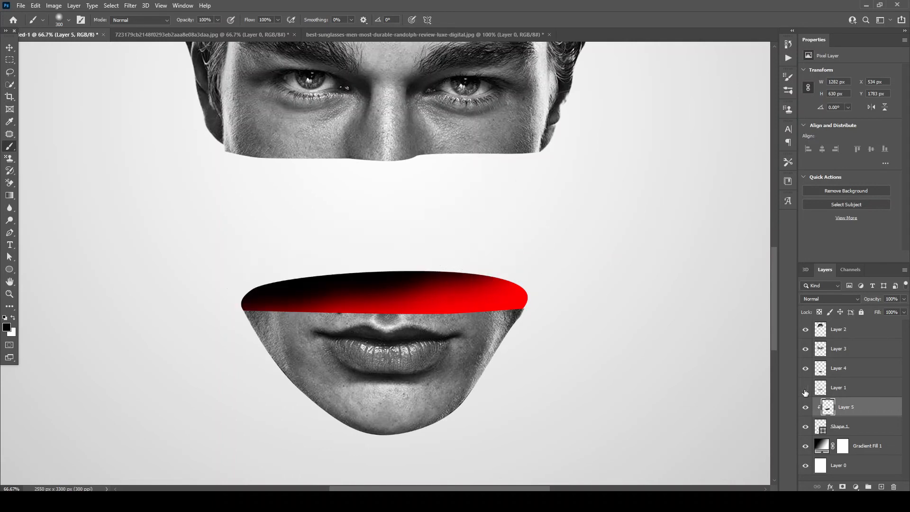
{"action": "left_click", "coordinate": [806, 390]}
{"action": "left_click_drag", "start_coordinate": [839, 387], "coordinate": [838, 365]}
- Draw a closed pink-filled Pen shape about 359 px high above the nose slice's layer, spanning the gap below the eyes
{"action": "key", "text": "h"}
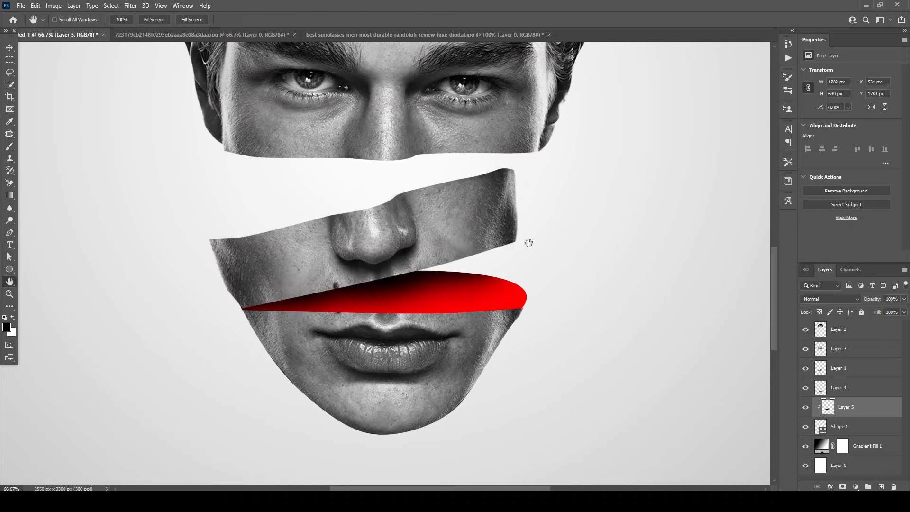
{"action": "key", "text": "v"}
{"action": "left_click", "coordinate": [329, 227]}
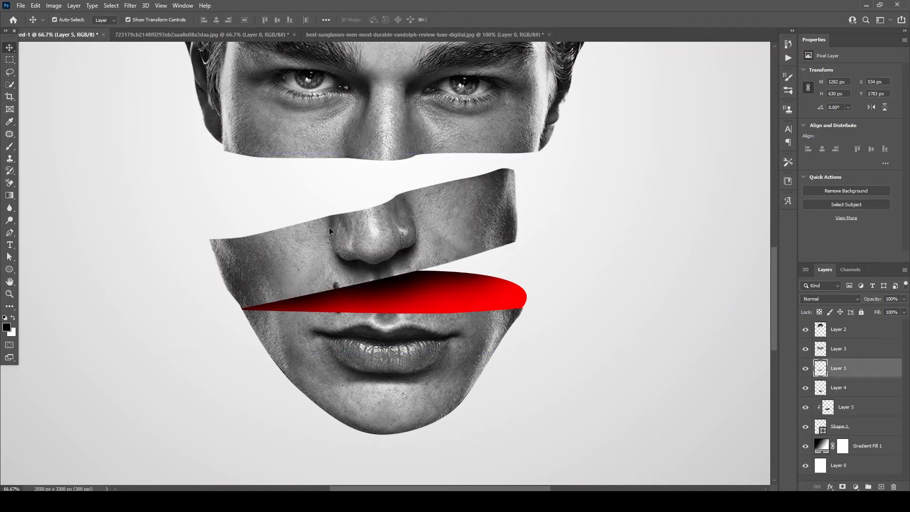
{"action": "left_click", "coordinate": [10, 233]}
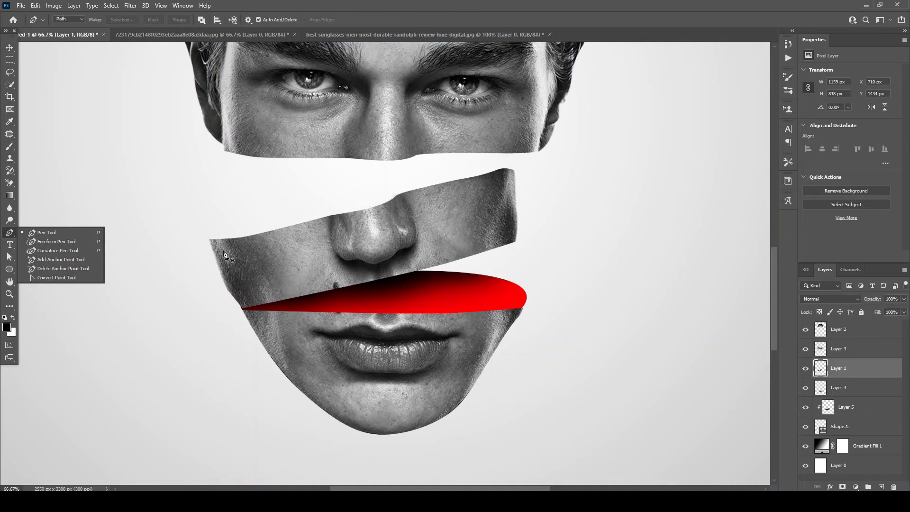
{"action": "left_click", "coordinate": [82, 233]}
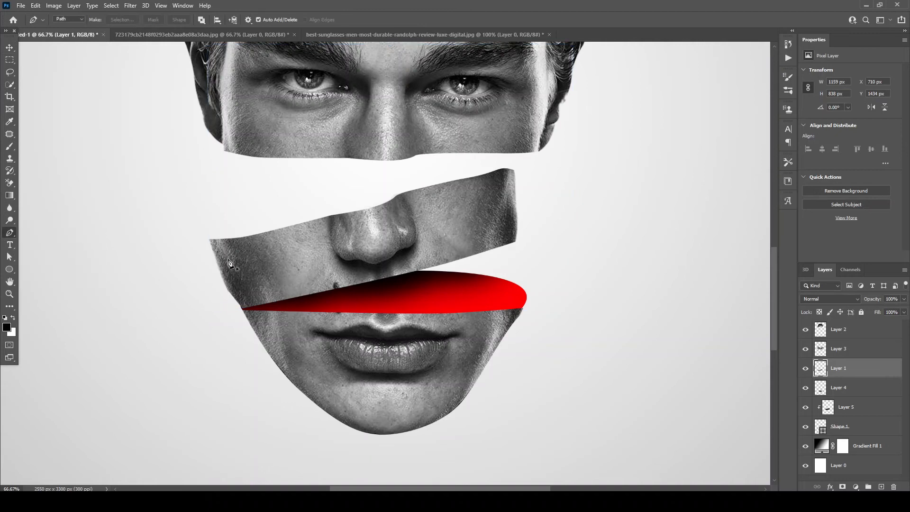
{"action": "left_click", "coordinate": [73, 18]}
{"action": "left_click", "coordinate": [69, 28]}
{"action": "left_click", "coordinate": [232, 252]}
{"action": "left_click_drag", "start_coordinate": [214, 180], "coordinate": [246, 126]}
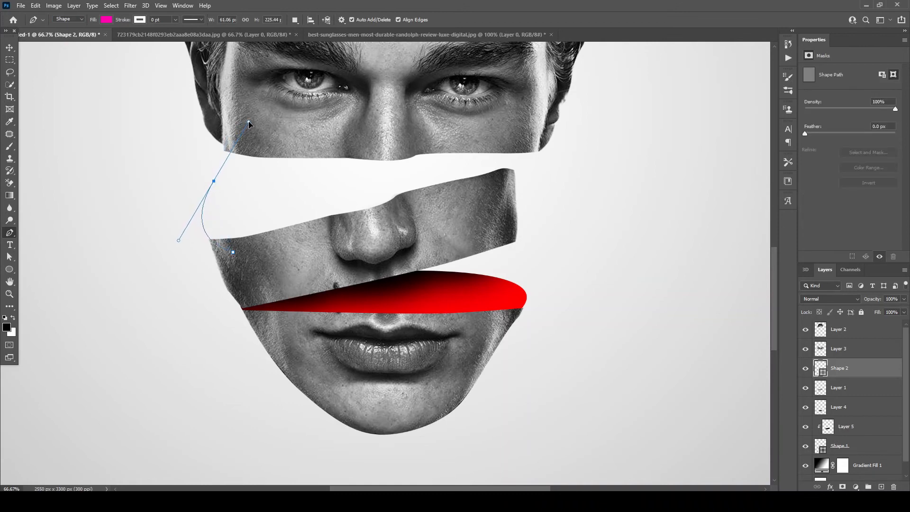
{"action": "left_click_drag", "start_coordinate": [510, 186], "coordinate": [467, 246]}
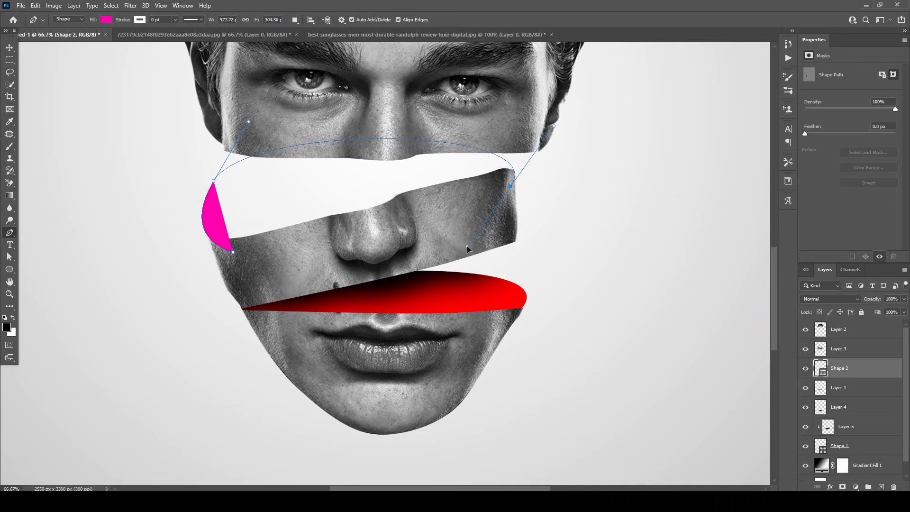
{"action": "left_click", "coordinate": [233, 253]}
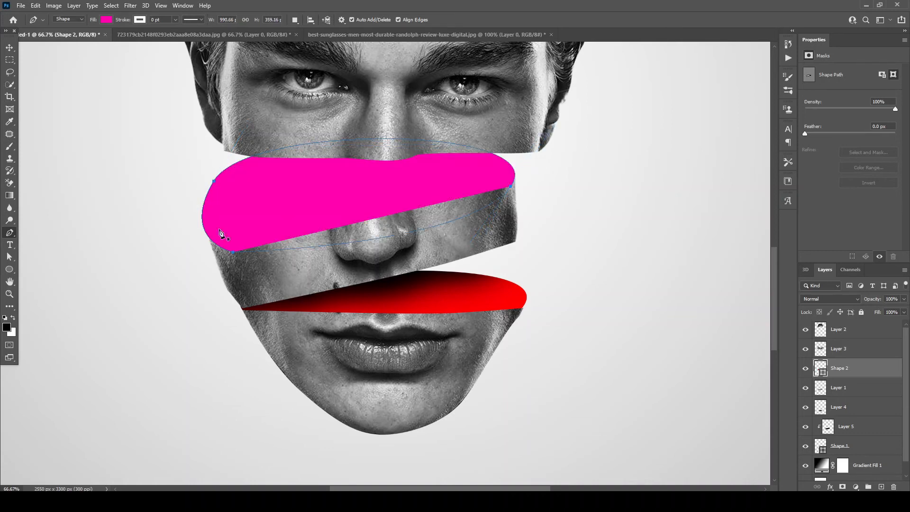
- Move the pink shape's layer directly below the nose slice's layer so the slice covers its lower part
{"action": "left_click", "coordinate": [106, 19]}
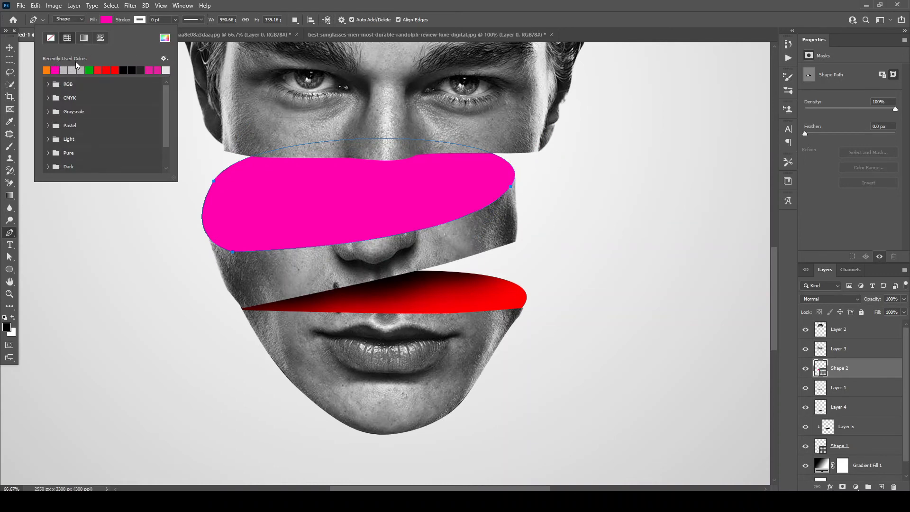
{"action": "left_click", "coordinate": [10, 48]}
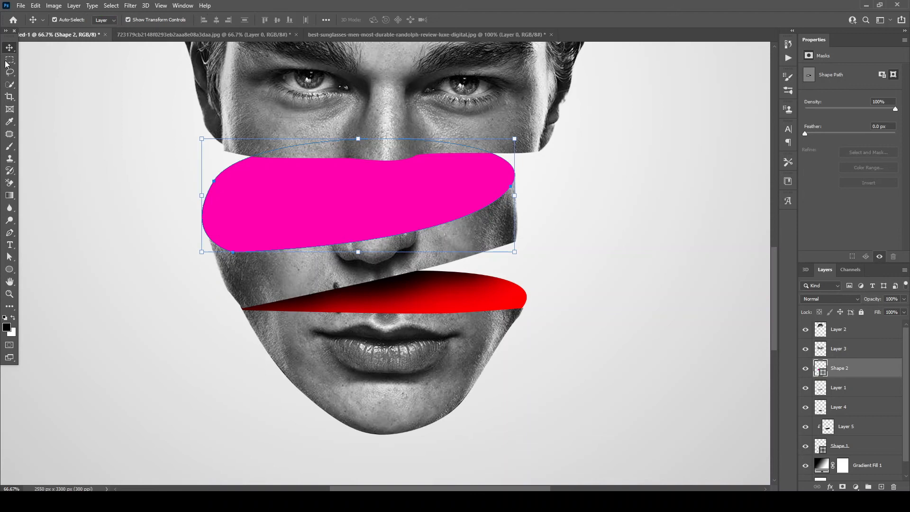
{"action": "left_click_drag", "start_coordinate": [837, 374], "coordinate": [842, 386]}
{"action": "left_click", "coordinate": [844, 370]}
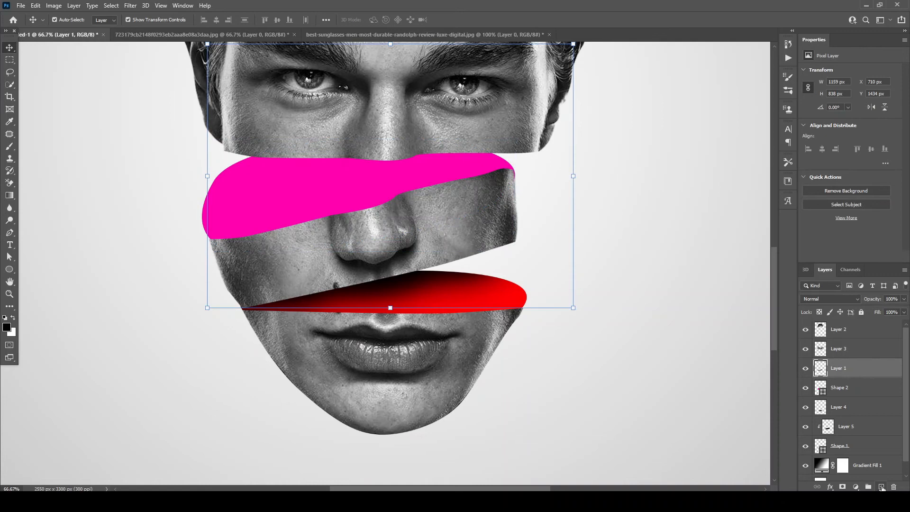
- Add a new empty layer directly above the pink shape and clip it to that shape
{"action": "left_click", "coordinate": [882, 486]}
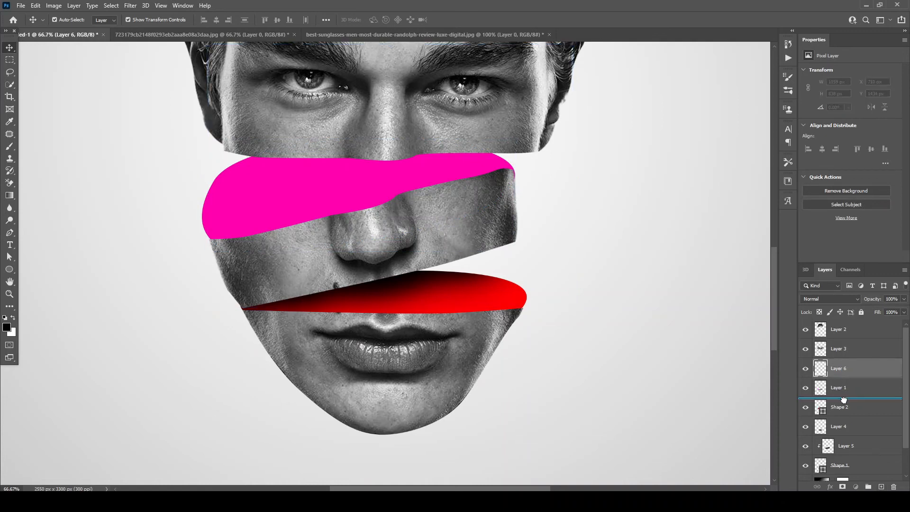
{"action": "left_click_drag", "start_coordinate": [843, 371], "coordinate": [846, 399]}
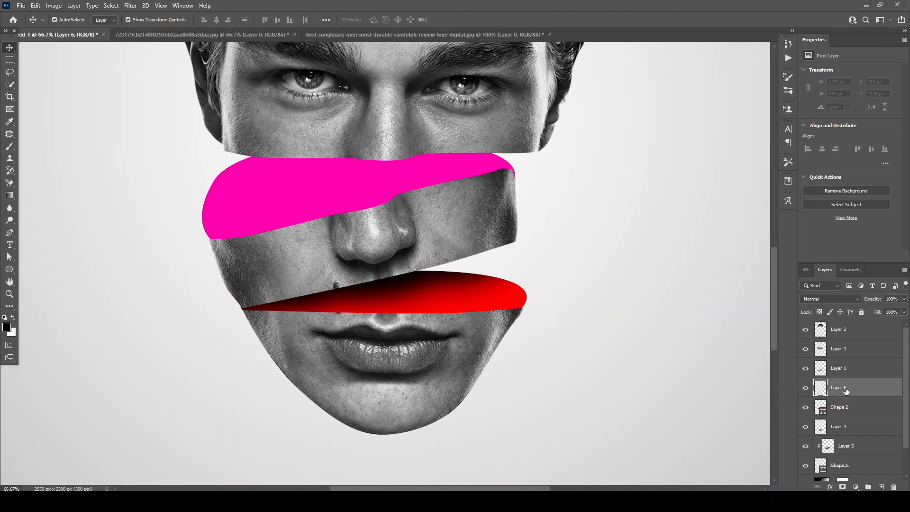
{"action": "right_click", "coordinate": [846, 389]}
{"action": "left_click", "coordinate": [765, 274]}
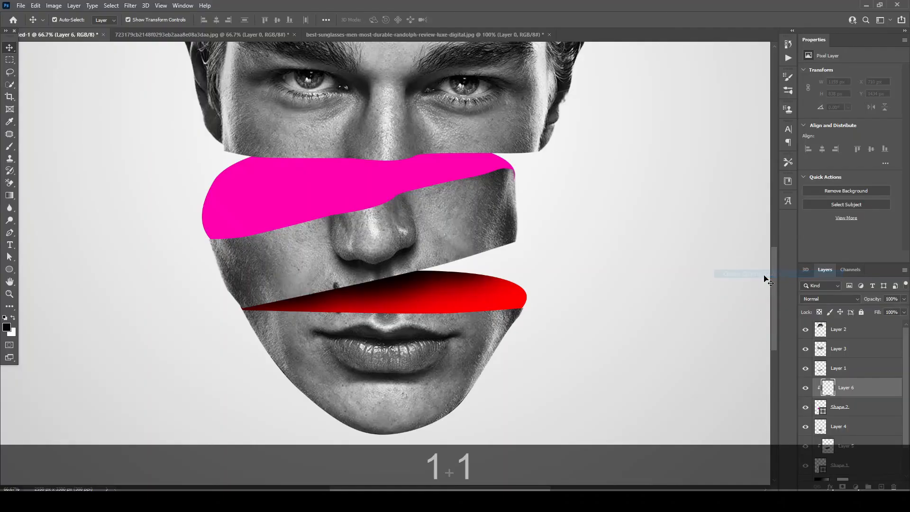
- Paint soft black shading along the pink shape's upper edge with a 300 px brush
{"action": "left_click", "coordinate": [10, 150]}
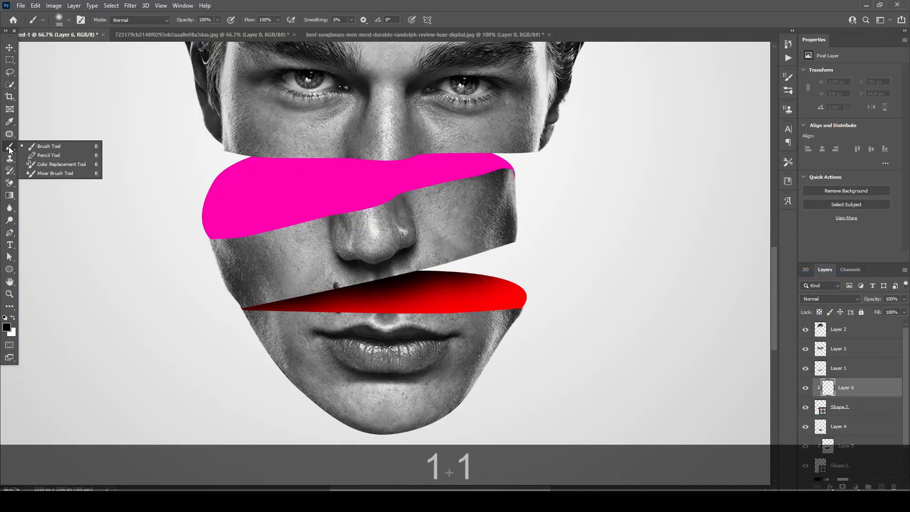
{"action": "left_click", "coordinate": [45, 150]}
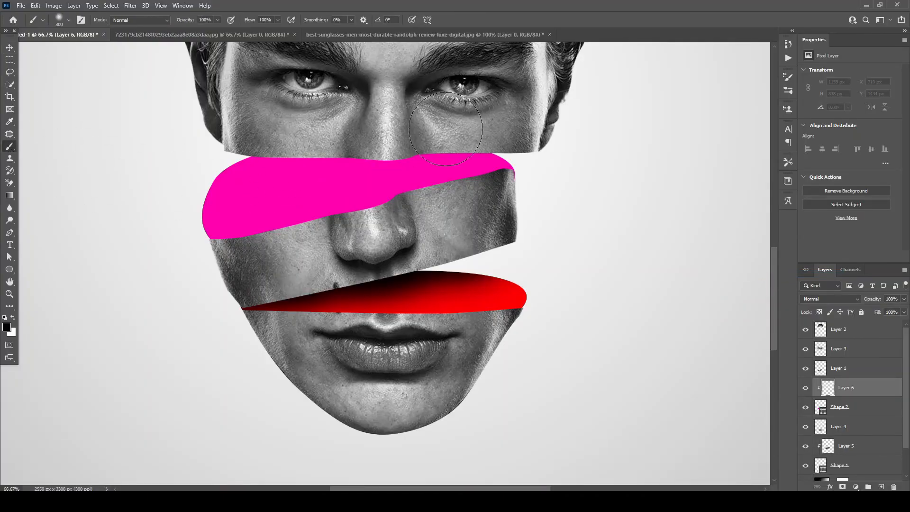
{"action": "left_click", "coordinate": [463, 130]}
{"action": "mouse_move", "coordinate": [464, 130]}
{"action": "left_mouse_down"}
{"action": "mouse_move", "coordinate": [309, 133]}
{"action": "mouse_move", "coordinate": [248, 150]}
{"action": "mouse_move", "coordinate": [493, 131]}
{"action": "left_mouse_up"}
{"action": "left_click", "coordinate": [249, 151]}
{"action": "mouse_move", "coordinate": [302, 140]}
{"action": "left_mouse_down"}
{"action": "mouse_move", "coordinate": [222, 151]}
{"action": "mouse_move", "coordinate": [344, 140]}
{"action": "left_mouse_up"}
{"action": "left_click_drag", "start_coordinate": [489, 119], "coordinate": [510, 128]}
- Draw a closed orange-filled Pen shape about 1228 px wide and 323 px high above the eye slice's layer, spanning the forehead gap
{"action": "key", "text": "space"}
{"action": "mouse_move", "coordinate": [483, 194]}
{"action": "left_mouse_down"}
{"action": "mouse_move", "coordinate": [485, 361]}
{"action": "mouse_move", "coordinate": [509, 468]}
{"action": "left_mouse_up"}
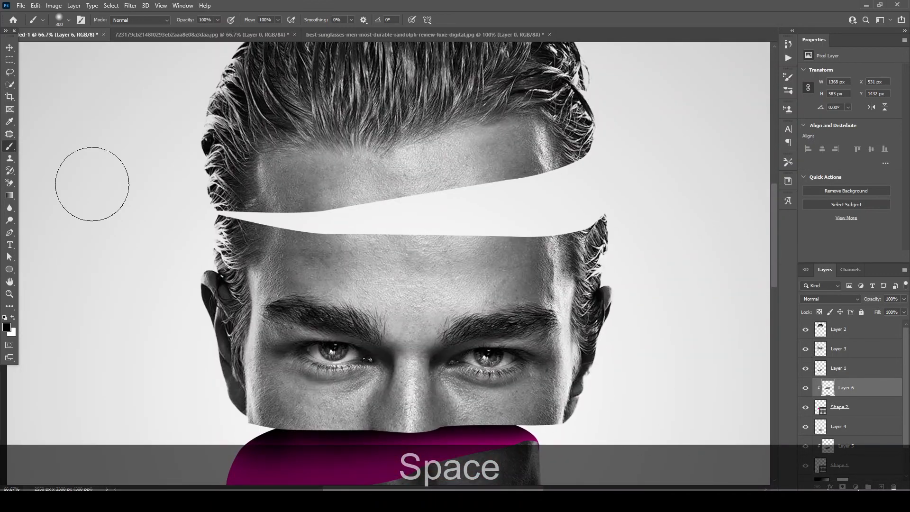
{"action": "left_click", "coordinate": [10, 47]}
{"action": "left_click", "coordinate": [387, 289]}
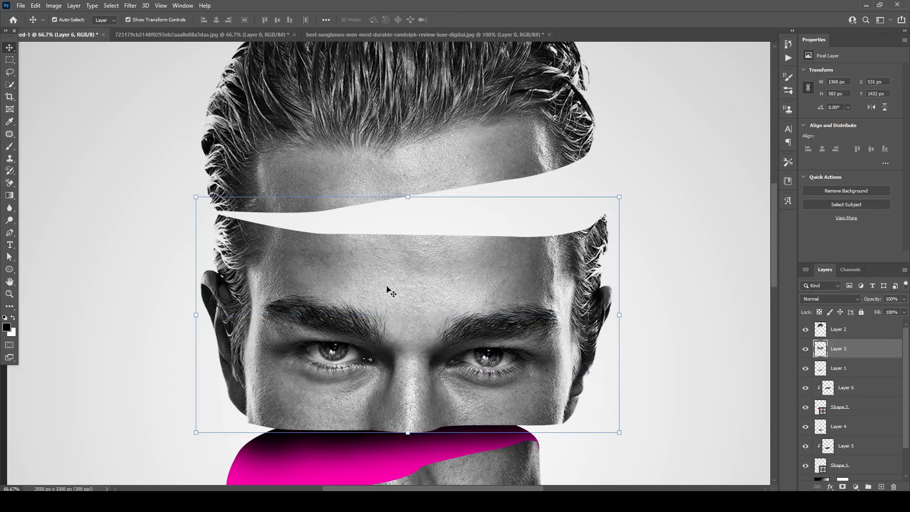
{"action": "left_click", "coordinate": [8, 235]}
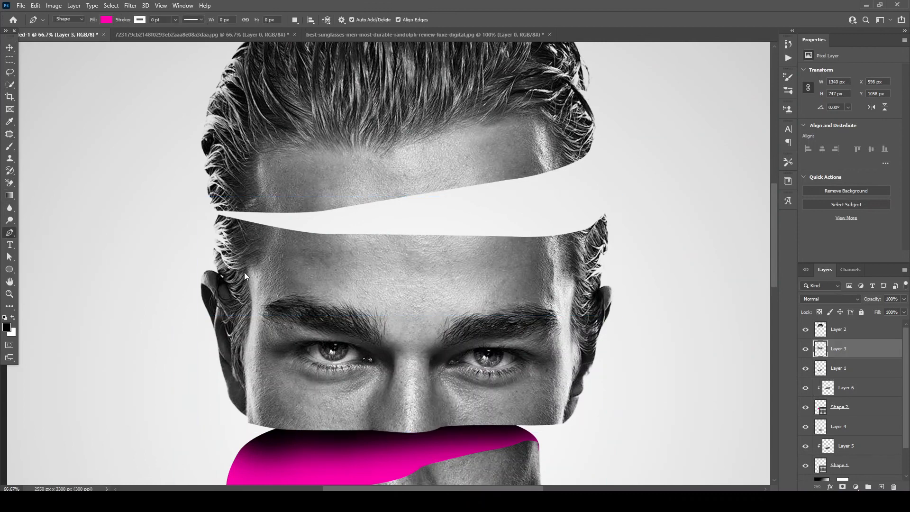
{"action": "left_click", "coordinate": [106, 20]}
{"action": "left_click", "coordinate": [55, 70]}
{"action": "left_click", "coordinate": [199, 56]}
{"action": "right_click", "coordinate": [10, 237]}
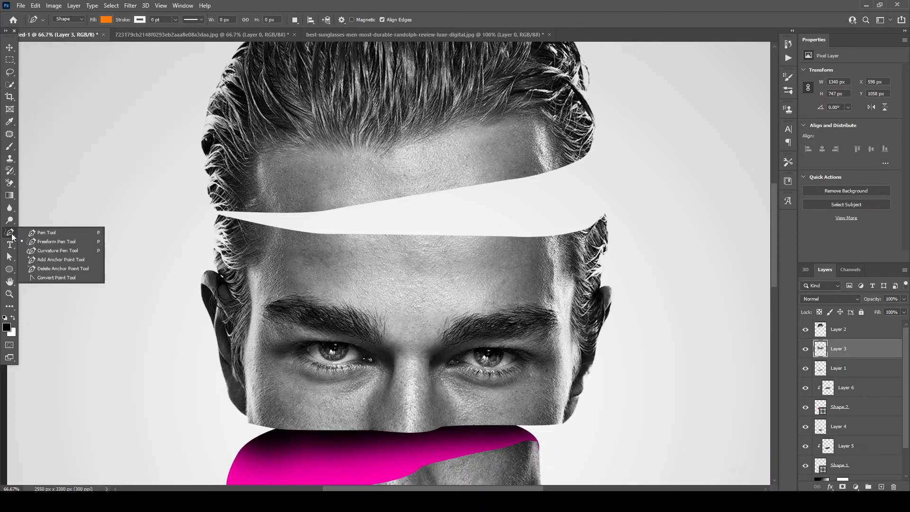
{"action": "left_click", "coordinate": [47, 233]}
{"action": "left_click_drag", "start_coordinate": [249, 191], "coordinate": [304, 175]}
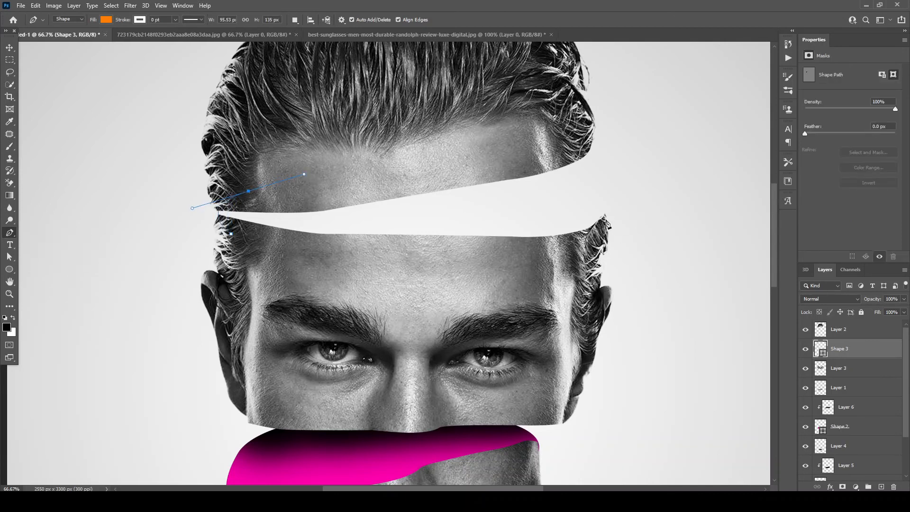
{"action": "left_click_drag", "start_coordinate": [605, 219], "coordinate": [580, 291]}
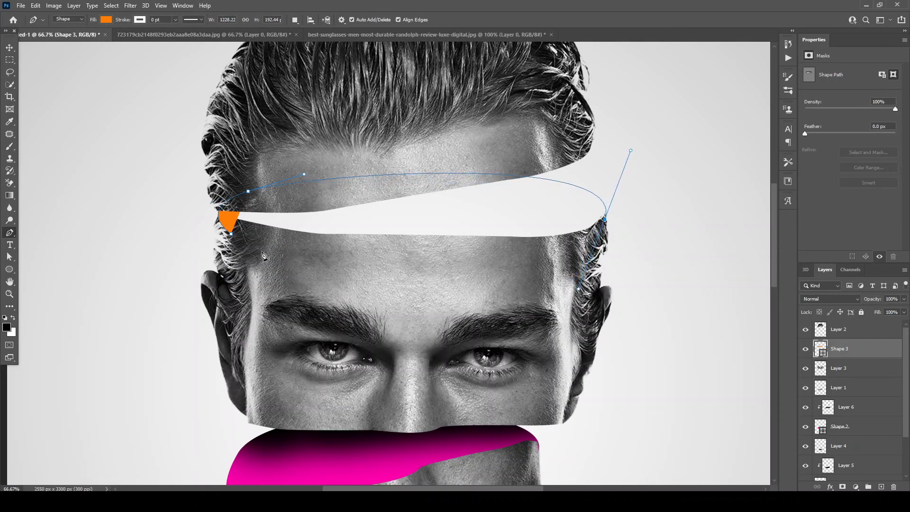
{"action": "left_click", "coordinate": [231, 234]}
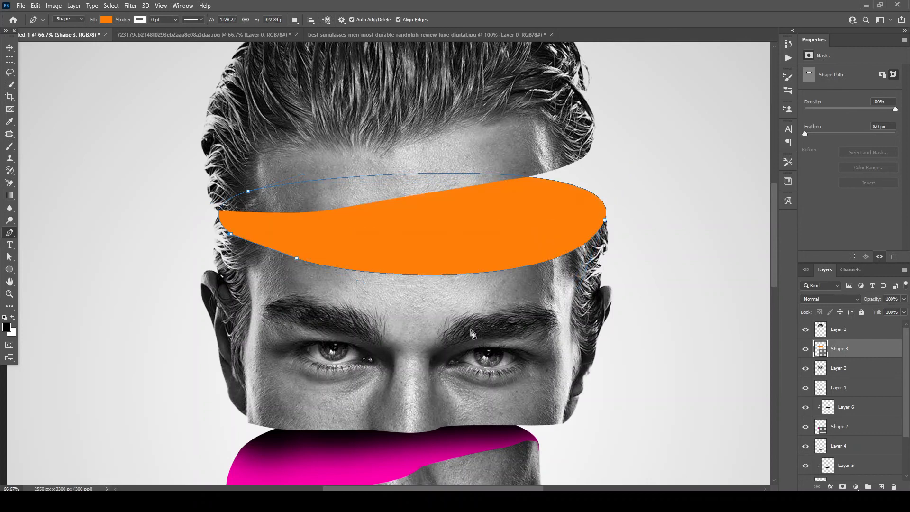
- Move the orange shape's layer directly below the eye slice's layer
{"action": "left_click", "coordinate": [9, 47]}
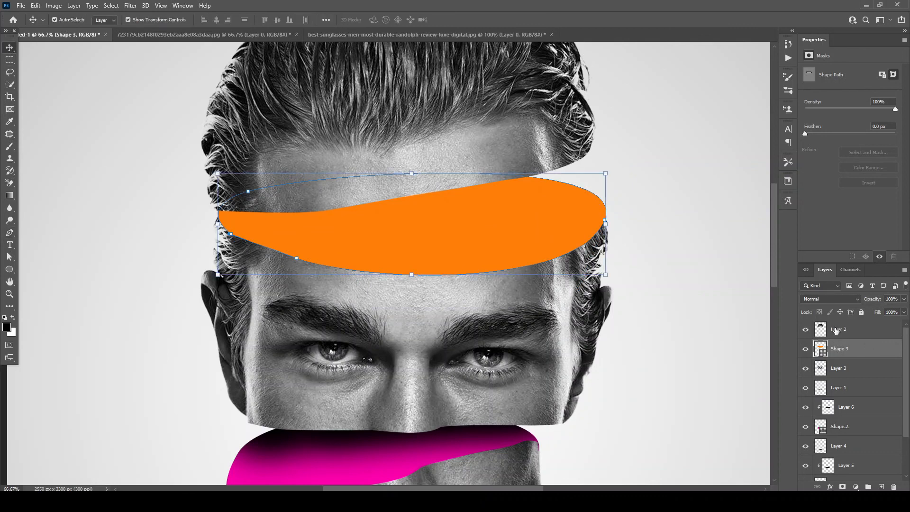
{"action": "left_click_drag", "start_coordinate": [838, 354], "coordinate": [840, 380]}
{"action": "left_click", "coordinate": [838, 351]}
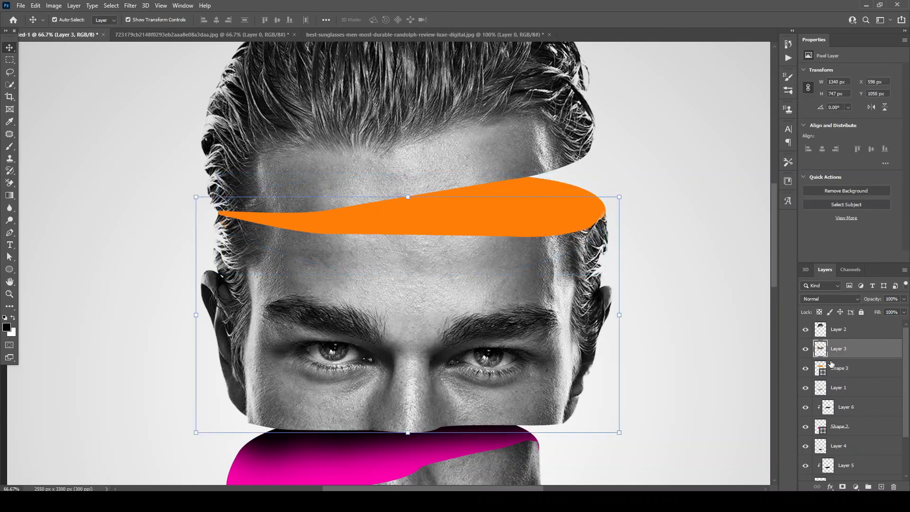
- Add a new empty layer directly above the orange shape and clip it to that shape
{"action": "left_click", "coordinate": [881, 487]}
{"action": "left_click_drag", "start_coordinate": [838, 349], "coordinate": [838, 381]}
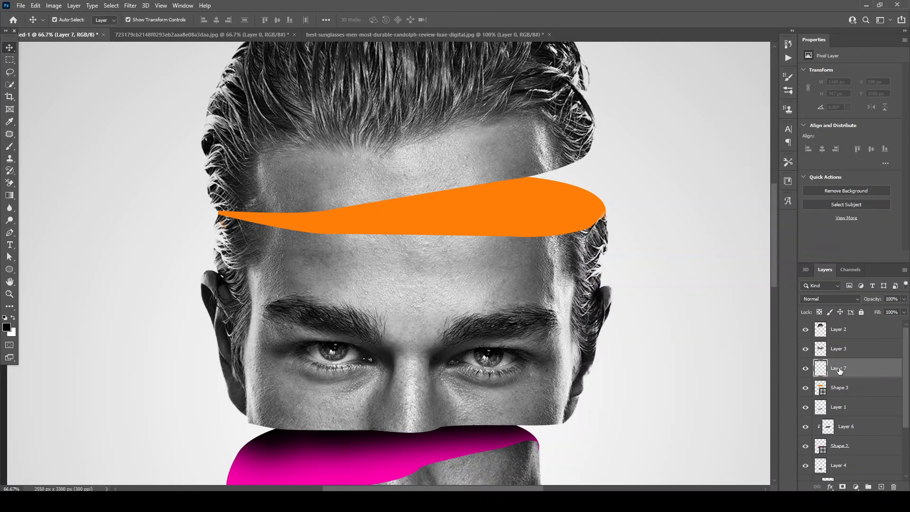
{"action": "right_click", "coordinate": [839, 371]}
{"action": "left_click", "coordinate": [769, 274]}
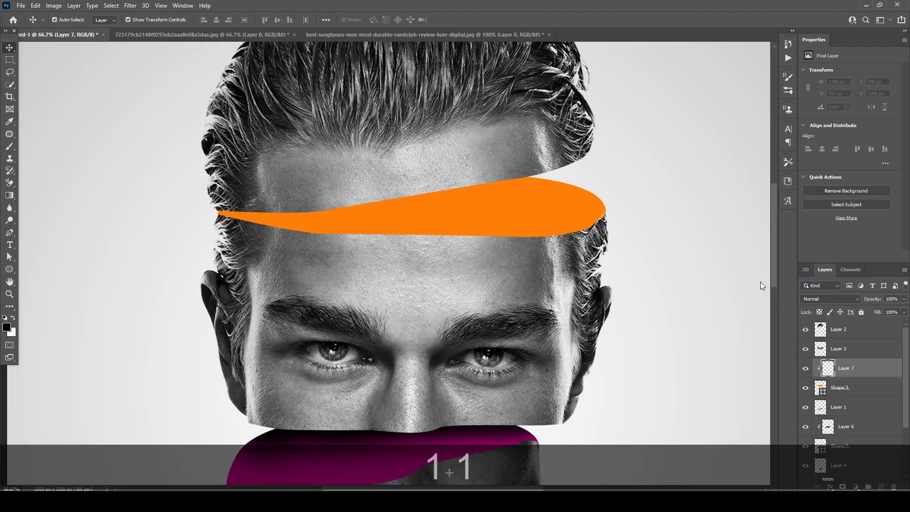
- Paint soft black shading along the orange shape's upper edge and narrow left end with a 300 px brush
{"action": "left_click", "coordinate": [10, 148]}
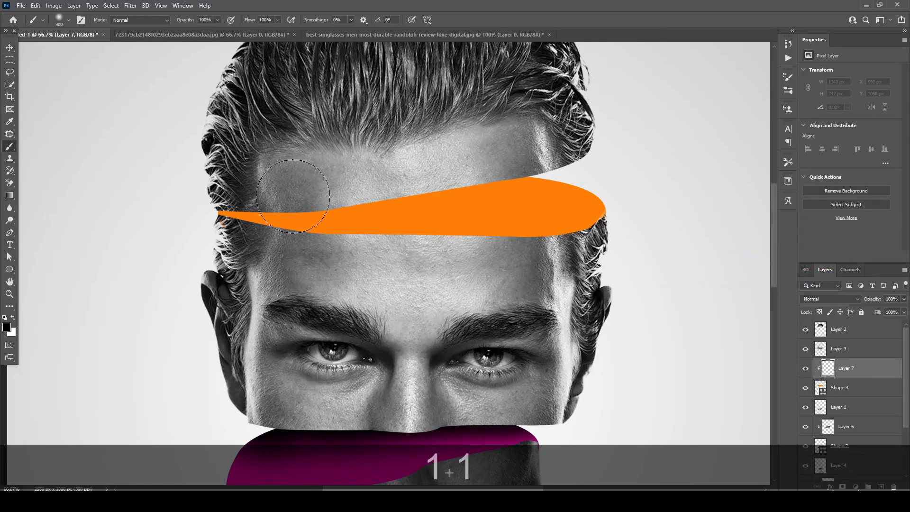
{"action": "mouse_move", "coordinate": [512, 157]}
{"action": "left_mouse_down"}
{"action": "mouse_move", "coordinate": [455, 175]}
{"action": "mouse_move", "coordinate": [214, 189]}
{"action": "mouse_move", "coordinate": [415, 173]}
{"action": "mouse_move", "coordinate": [590, 137]}
{"action": "mouse_move", "coordinate": [540, 145]}
{"action": "mouse_move", "coordinate": [583, 145]}
{"action": "left_mouse_up"}
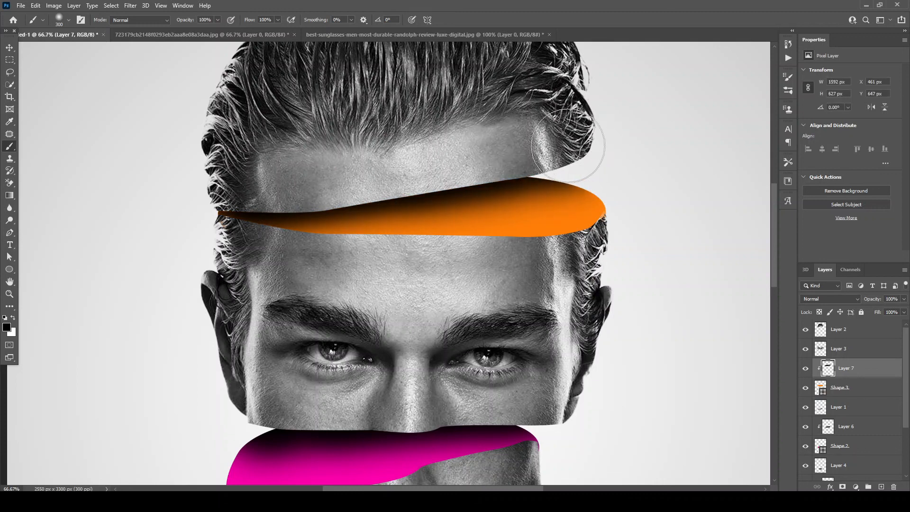
- Add a new layer above the orange shape's shading and paint one soft black spot below the chin with a 600 px brush
{"action": "key", "text": "z"}
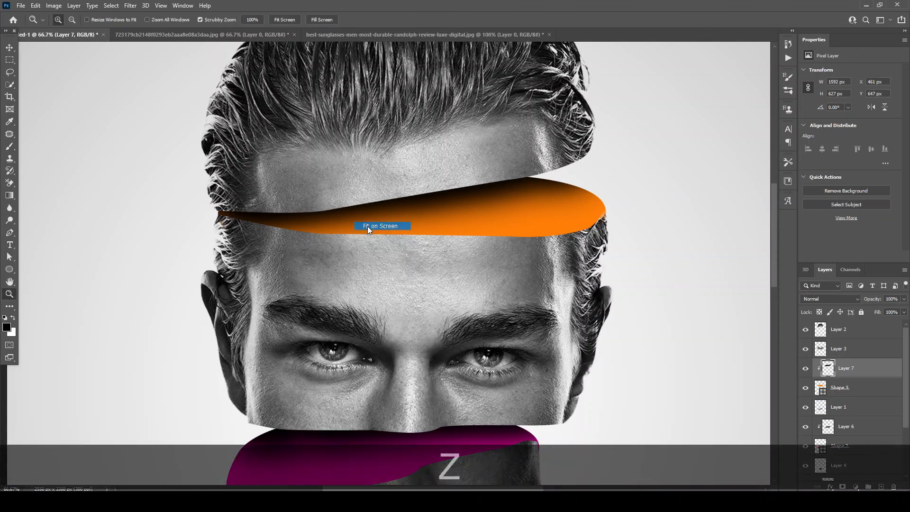
{"action": "key", "text": "ctrl+0"}
{"action": "left_click", "coordinate": [8, 48]}
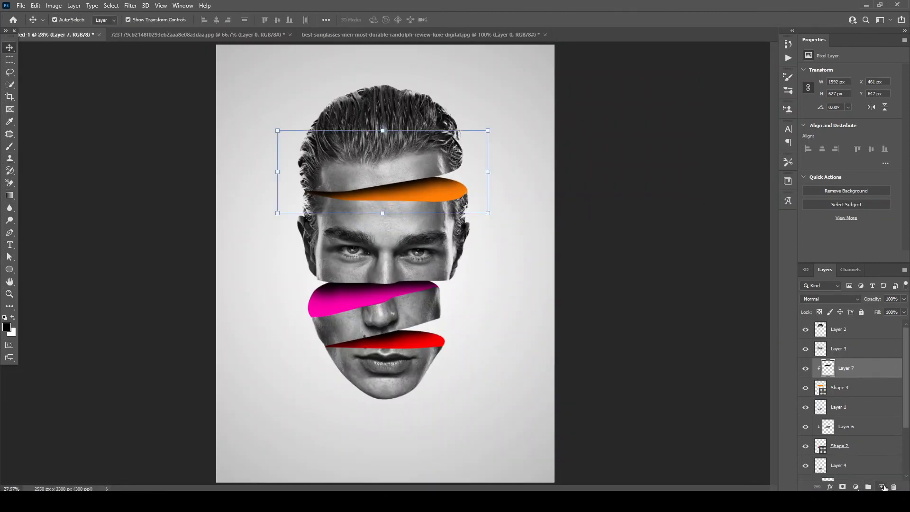
{"action": "left_click", "coordinate": [883, 488]}
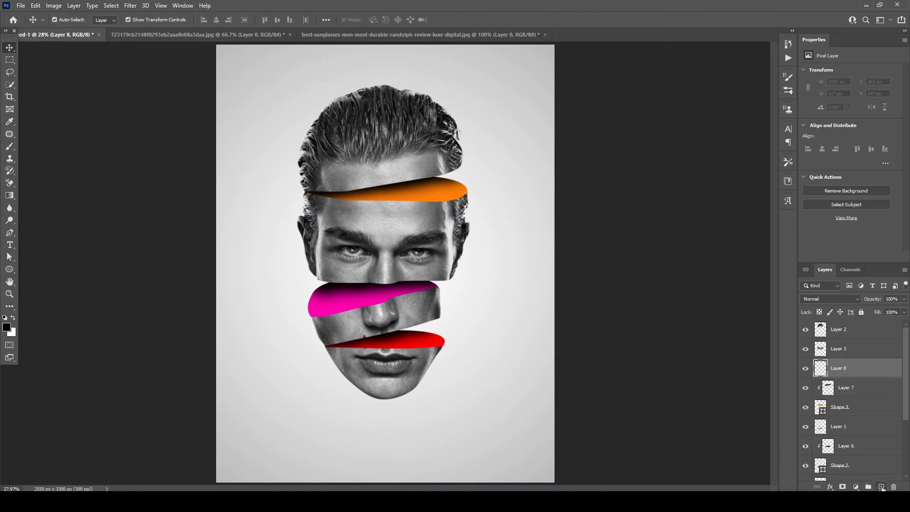
{"action": "left_click", "coordinate": [9, 146]}
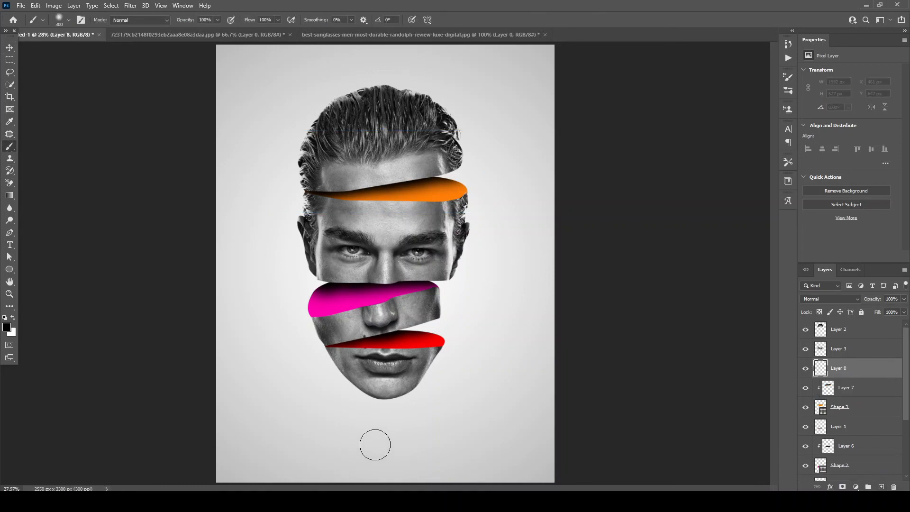
{"action": "key", "text": "bracketright"}
{"action": "key", "text": "bracketright"}
{"action": "key", "text": "bracketright"}
{"action": "left_click", "coordinate": [384, 446]}
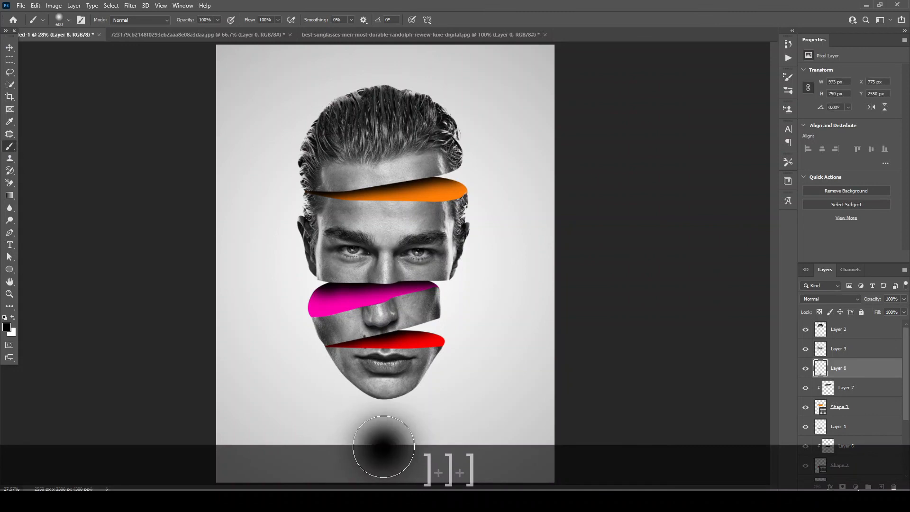
- Transform the black spot into a wide, flat shadow centred beneath the chin, scaled to about 177% width and 29% height
{"action": "left_click", "coordinate": [9, 48]}
{"action": "key", "text": "ctrl"}
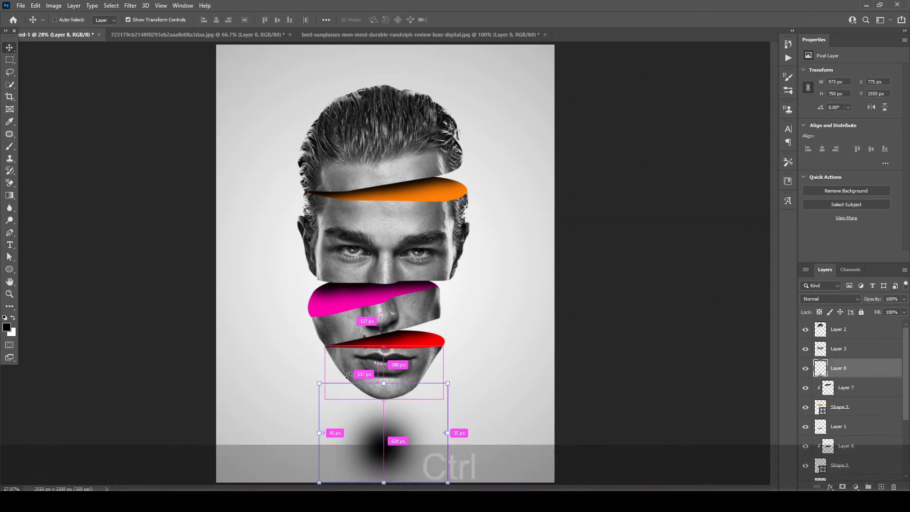
{"action": "left_click_drag", "start_coordinate": [387, 420], "coordinate": [385, 421]}
{"action": "key", "text": "shift"}
{"action": "mouse_move", "coordinate": [384, 471]}
{"action": "left_mouse_down"}
{"action": "mouse_move", "coordinate": [384, 452]}
{"action": "mouse_move", "coordinate": [399, 444]}
{"action": "mouse_move", "coordinate": [572, 435]}
{"action": "left_mouse_up"}
{"action": "left_click_drag", "start_coordinate": [475, 437], "coordinate": [417, 431]}
- Set the chin shadow's opacity to 49% and show the finished artwork in full-screen mode
{"action": "left_click", "coordinate": [904, 300]}
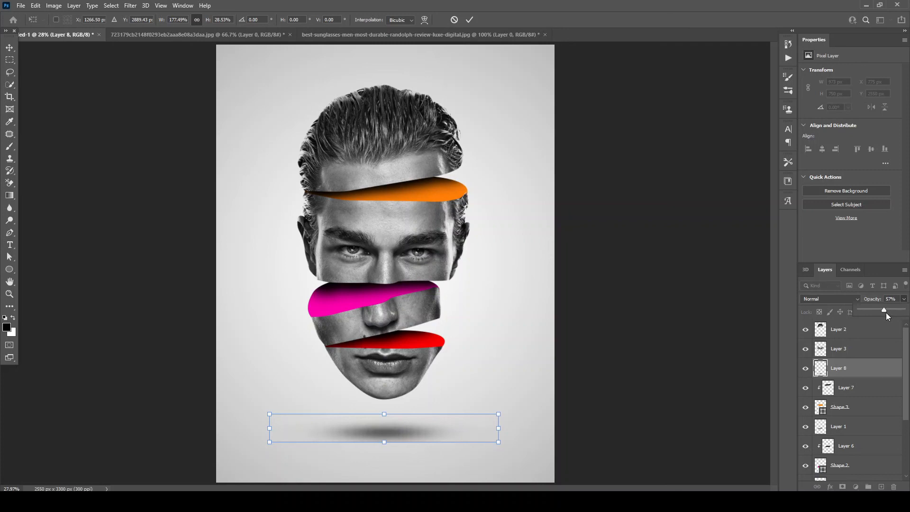
{"action": "key", "text": "Return"}
{"action": "key", "text": "f"}
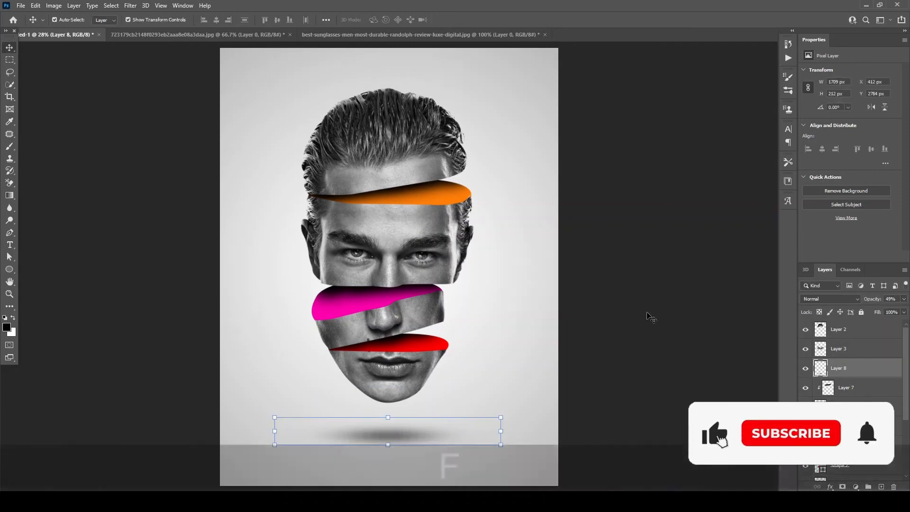
{"action": "key", "text": "f"}
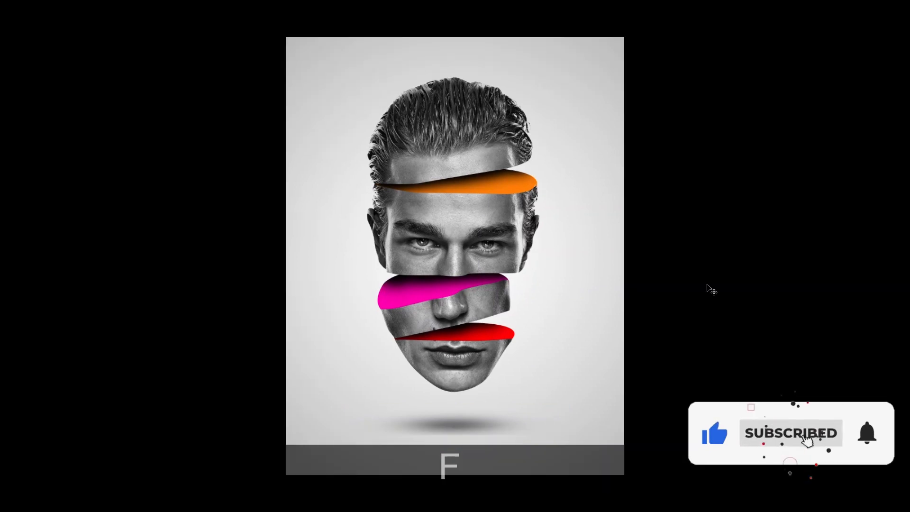